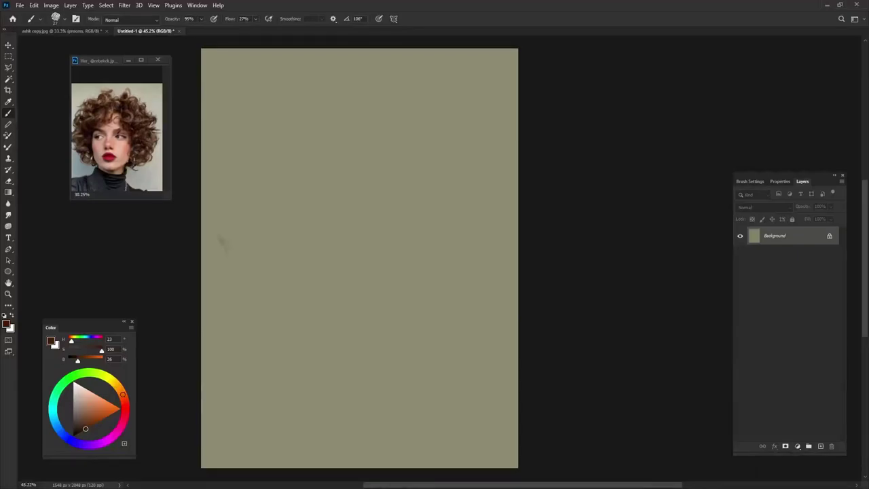
- Sketch the outer outline of the curly hair in dark brown, with a first face mark
mouse_move(246, 270)
mouse_down()
mouse_move(306, 53)
mouse_move(462, 270)
mouse_up()
drag(513, 215, 463, 285)
drag(228, 135, 204, 174)
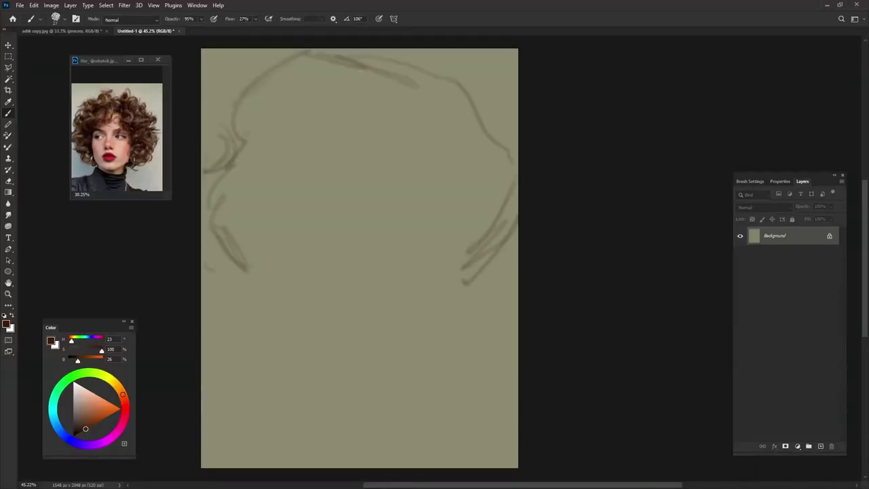
mouse_move(216, 207)
mouse_down()
mouse_move(234, 275)
mouse_move(274, 315)
mouse_up()
drag(244, 280, 280, 319)
mouse_move(274, 183)
mouse_down()
mouse_move(266, 244)
mouse_move(272, 304)
mouse_move(292, 346)
mouse_move(335, 366)
mouse_move(428, 325)
mouse_up()
- Draw the jawline, right cheek and forehead hairline, plus loose hair strokes around the head
mouse_move(445, 236)
mouse_down()
mouse_move(443, 295)
mouse_move(400, 343)
mouse_up()
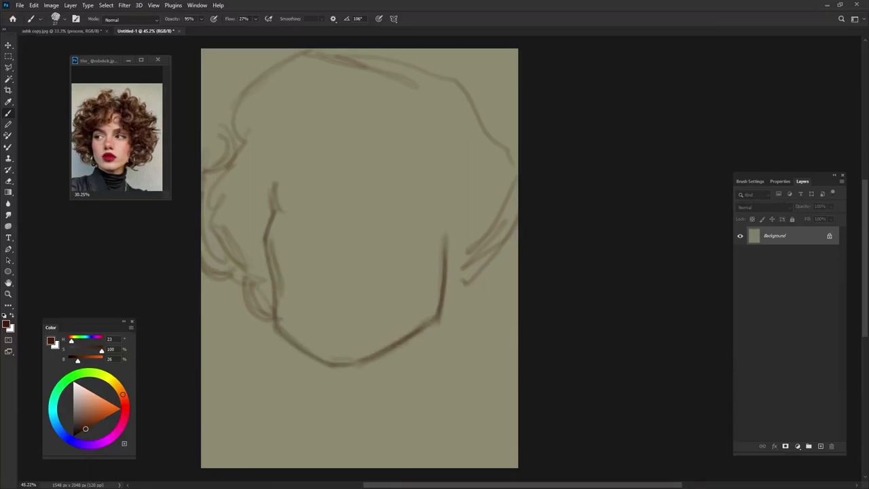
drag(247, 163, 346, 150)
drag(370, 108, 360, 136)
drag(204, 142, 241, 85)
drag(254, 71, 302, 52)
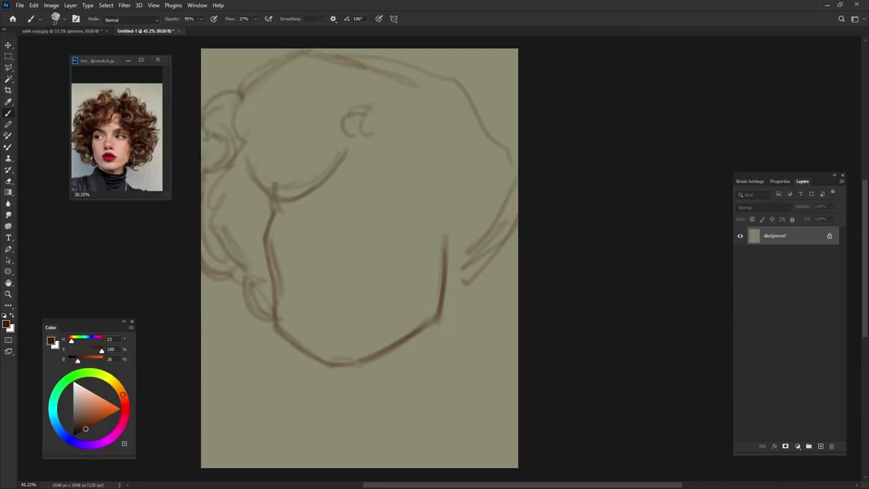
mouse_move(380, 83)
mouse_down()
mouse_move(428, 53)
mouse_move(478, 116)
mouse_move(512, 182)
mouse_move(452, 309)
mouse_up()
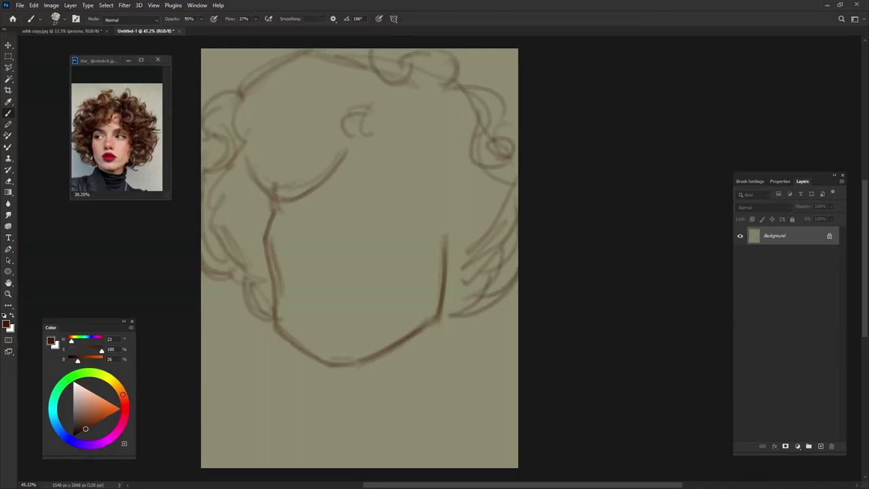
- Sketch curls down the right side and over both eyes, plus a brow and cheek line
drag(451, 272, 483, 333)
drag(323, 157, 285, 178)
drag(401, 152, 380, 191)
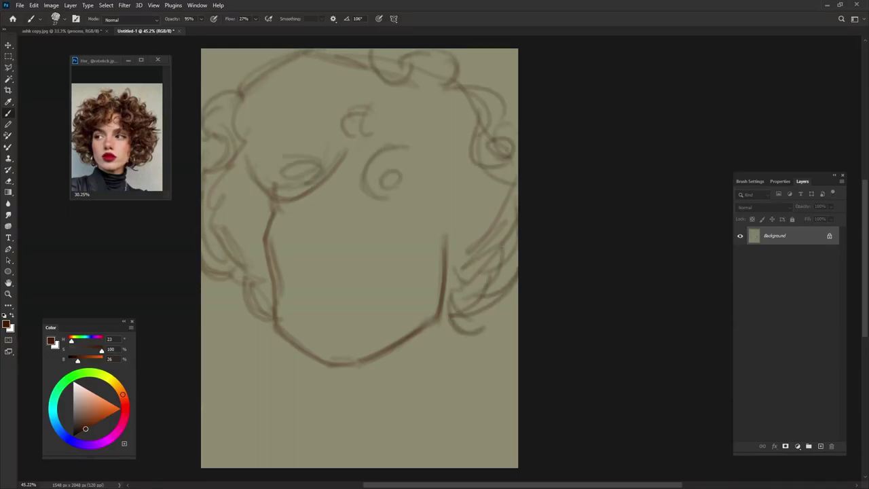
mouse_move(353, 135)
mouse_down()
mouse_move(401, 145)
mouse_move(447, 258)
mouse_up()
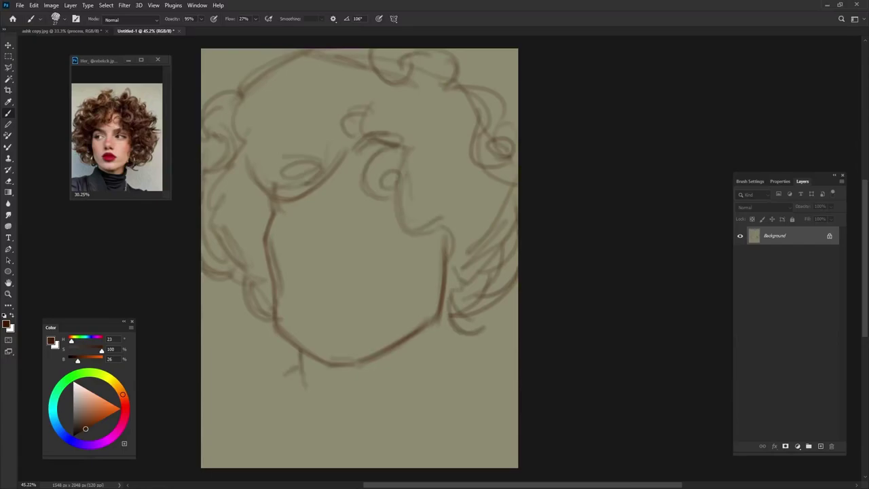
- Draw the two neck lines and the turtleneck collar with its folds
mouse_move(295, 360)
mouse_down()
mouse_move(263, 392)
mouse_move(323, 458)
mouse_up()
drag(303, 371, 411, 378)
drag(400, 342, 413, 374)
drag(416, 389, 348, 411)
drag(401, 404, 425, 441)
mouse_move(357, 434)
mouse_down()
mouse_move(420, 415)
mouse_move(428, 466)
mouse_up()
- Sketch the shoulder lines down to the bottom and the lower right collar
drag(411, 425, 416, 467)
mouse_move(269, 387)
mouse_down()
mouse_move(276, 467)
mouse_move(261, 467)
mouse_move(204, 420)
mouse_up()
drag(231, 430, 215, 455)
drag(414, 395, 468, 449)
- Add lower-right shoulder strokes and darken the left jaw and cheek line
drag(438, 425, 464, 442)
drag(170, 199, 163, 221)
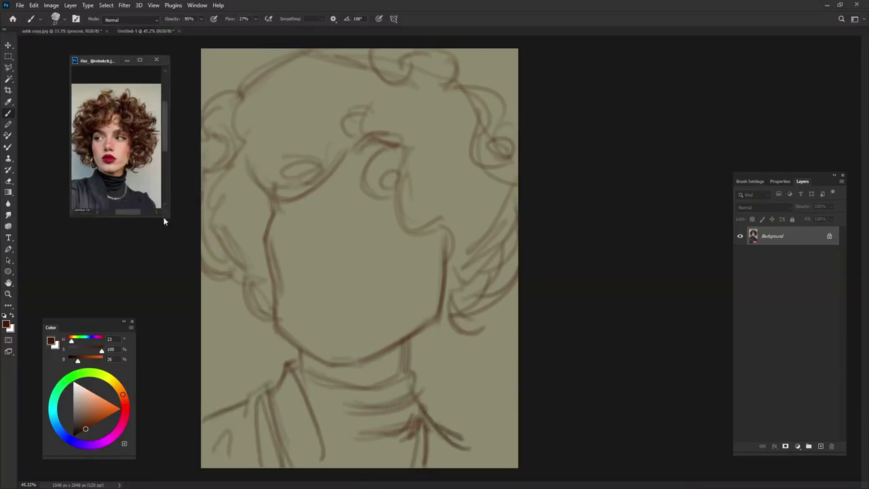
drag(469, 446, 516, 463)
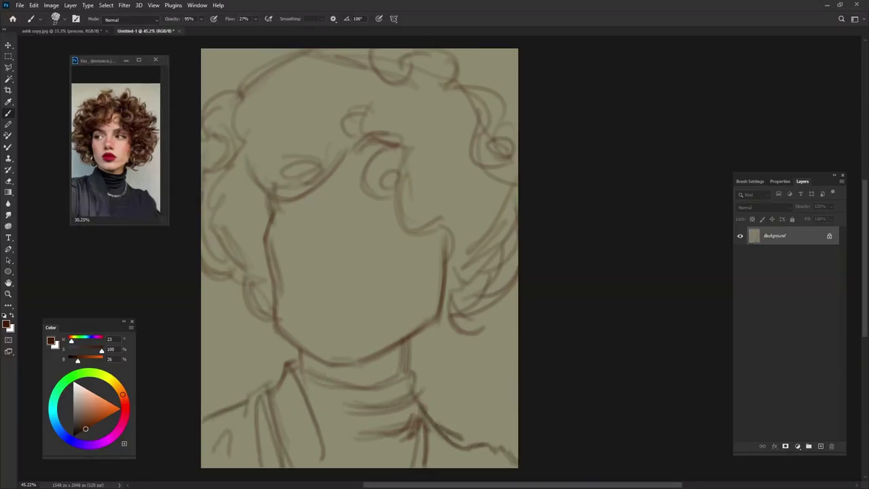
mouse_move(274, 195)
mouse_down()
mouse_move(269, 248)
mouse_move(285, 349)
mouse_move(342, 374)
mouse_move(366, 373)
mouse_move(433, 329)
mouse_move(445, 264)
mouse_up()
drag(272, 201, 306, 216)
mouse_move(281, 220)
mouse_down()
mouse_move(307, 227)
mouse_move(400, 204)
mouse_up()
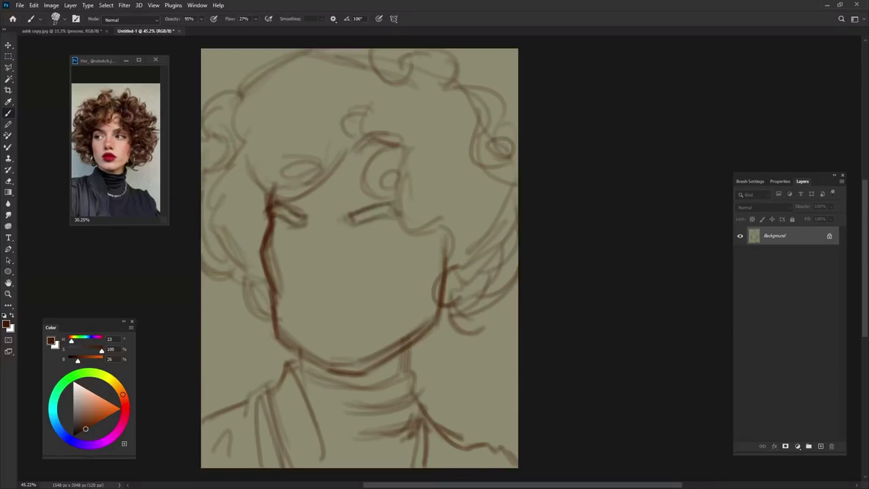
- Draw a vertical face centre line and guide lines on both cheeks and the chin
drag(326, 190, 343, 359)
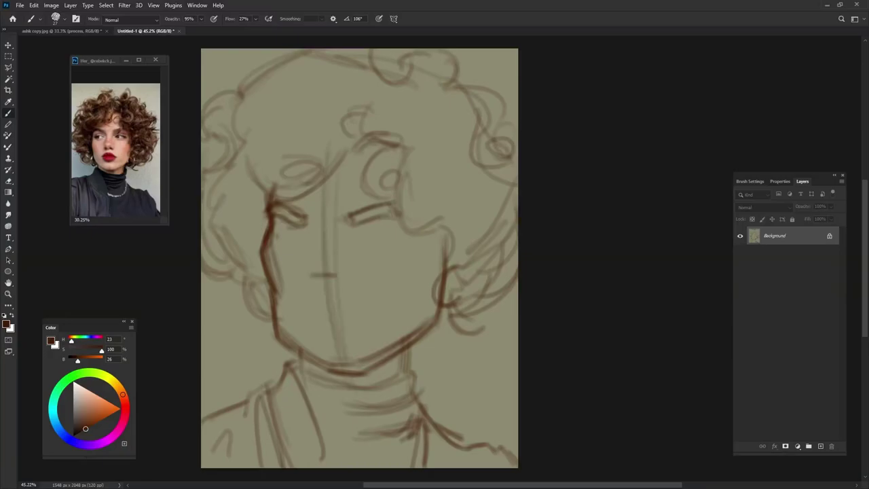
drag(377, 311, 426, 262)
drag(281, 300, 299, 342)
drag(382, 312, 372, 364)
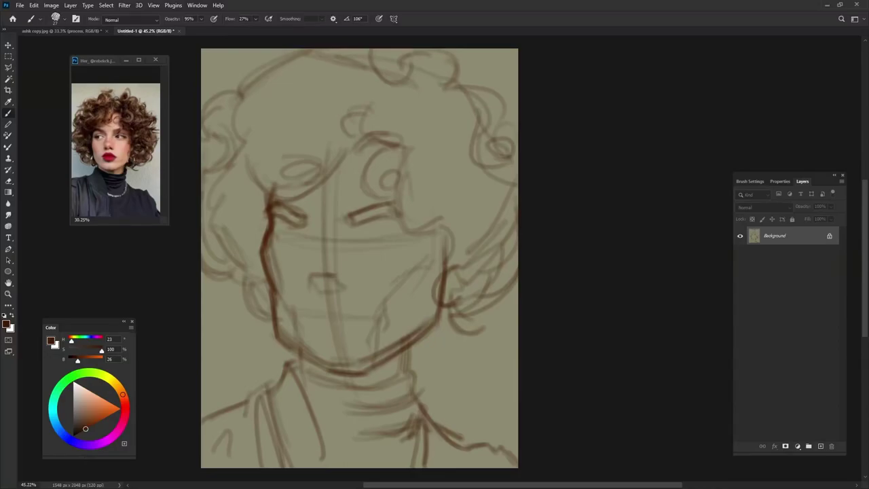
- Outline the bottom of the nose, the lips and the almond eye shapes
drag(310, 285, 331, 277)
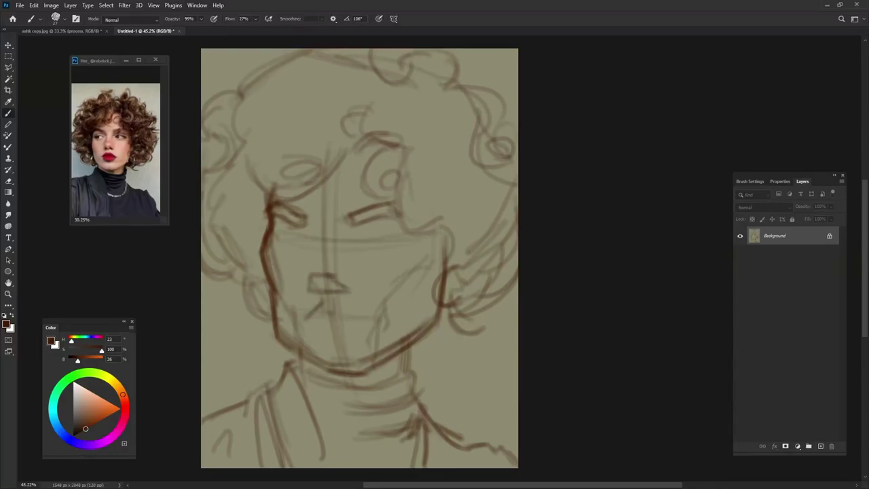
mouse_move(363, 317)
mouse_down()
mouse_move(303, 320)
mouse_move(349, 340)
mouse_move(361, 321)
mouse_up()
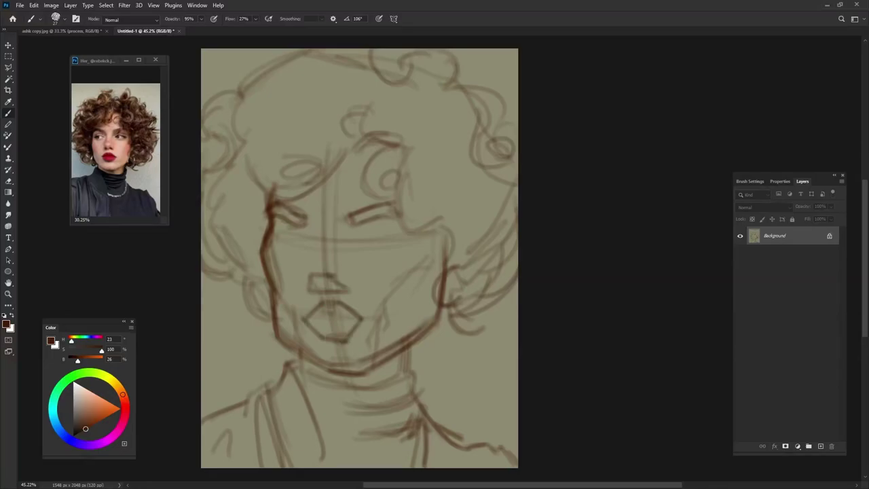
mouse_move(276, 229)
mouse_down()
mouse_move(305, 242)
mouse_move(349, 237)
mouse_up()
mouse_move(272, 236)
mouse_down()
mouse_move(294, 252)
mouse_move(390, 230)
mouse_move(405, 243)
mouse_up()
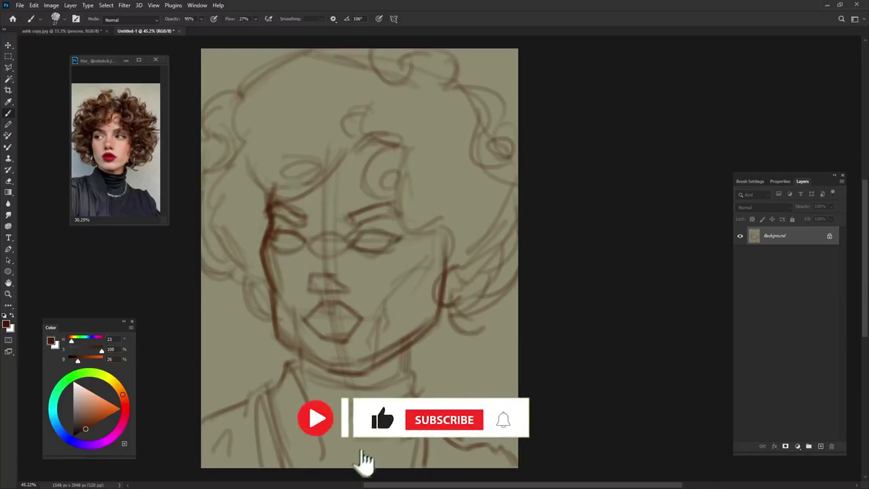
- Paint over the dark eyebrow strokes and stray lines on the chin and jaw
key(e)
key(b)
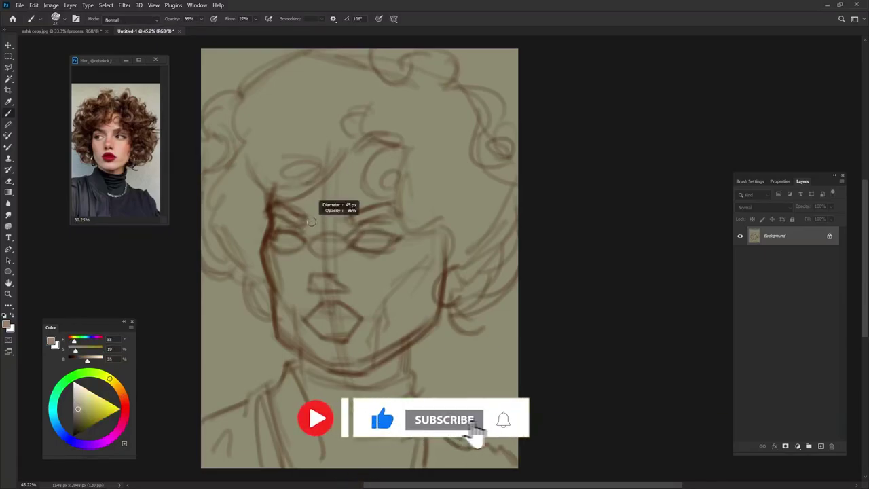
mouse_move(271, 204)
mouse_down()
mouse_move(302, 224)
mouse_move(390, 216)
mouse_up()
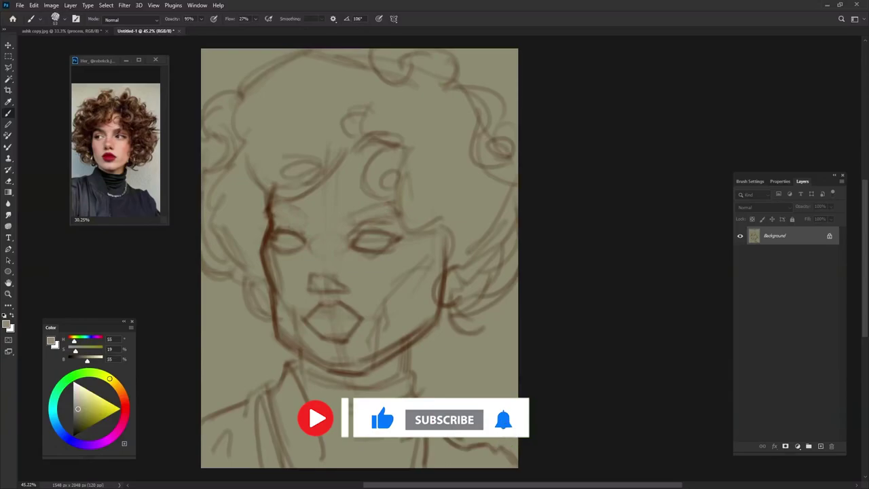
drag(326, 366, 403, 338)
drag(363, 360, 425, 323)
- Pick a dark brown and redraw the left eyebrow, right upper lid and nose
alt+click(268, 258)
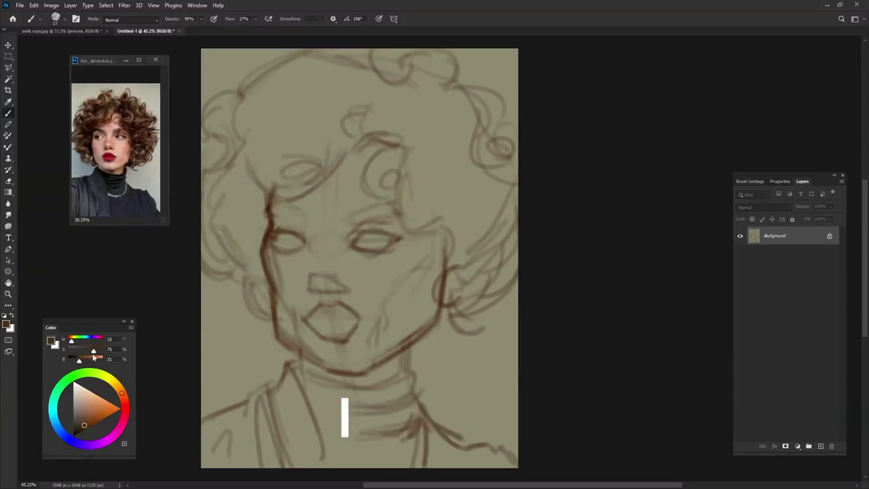
mouse_move(273, 206)
mouse_down()
mouse_move(312, 216)
mouse_move(394, 203)
mouse_up()
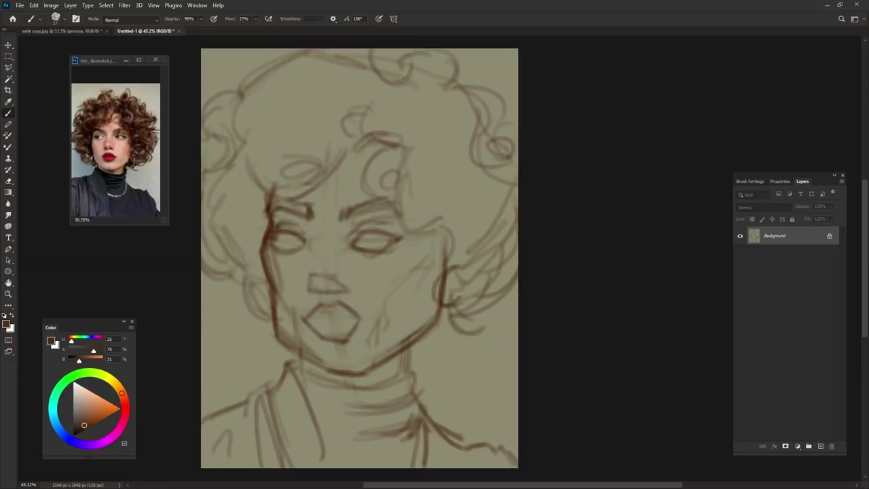
drag(351, 236, 397, 232)
mouse_move(315, 235)
mouse_down()
mouse_move(311, 267)
mouse_move(330, 272)
mouse_up()
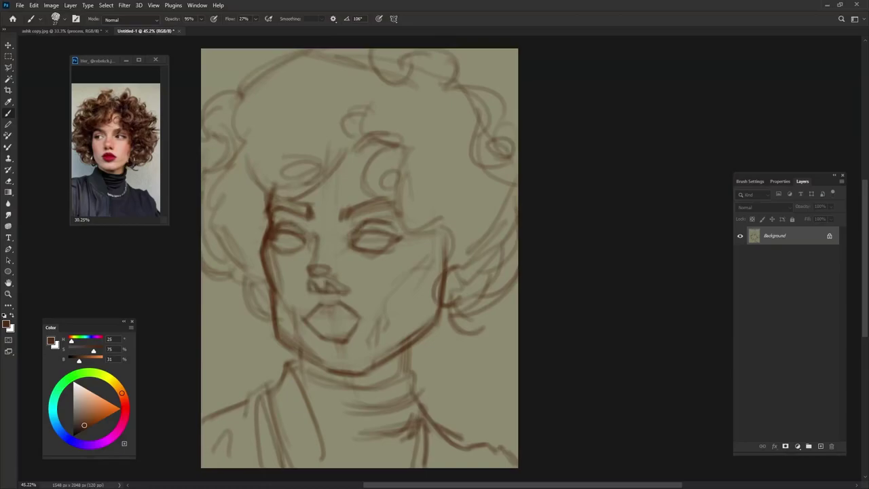
drag(312, 232, 309, 269)
mouse_move(306, 267)
mouse_down()
mouse_move(314, 280)
mouse_move(327, 276)
mouse_up()
- Paint out extra nose lines with the canvas colour and redraw the nose in reddish brown
alt+click(318, 268)
drag(310, 234, 305, 277)
alt+click(266, 224)
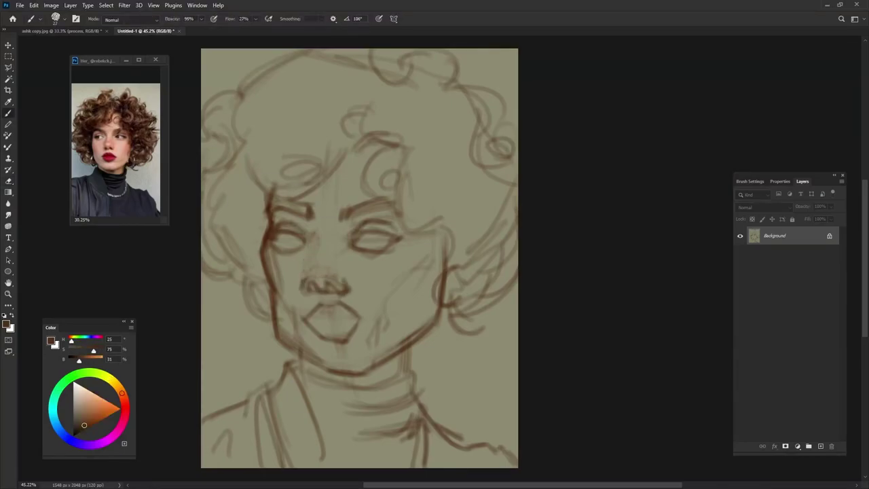
drag(317, 233, 306, 269)
drag(349, 219, 328, 265)
- Strengthen the lip outline and draw the right cheek contour and jawline
mouse_move(300, 315)
mouse_down()
mouse_move(356, 314)
mouse_move(361, 322)
mouse_up()
drag(295, 313, 339, 343)
mouse_move(302, 319)
mouse_down()
mouse_move(314, 340)
mouse_move(344, 339)
mouse_up()
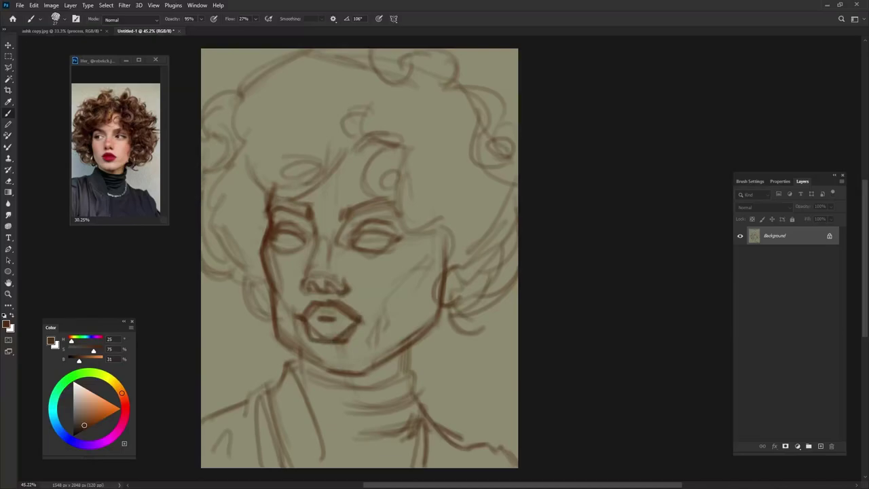
drag(425, 213, 411, 333)
drag(420, 326, 358, 382)
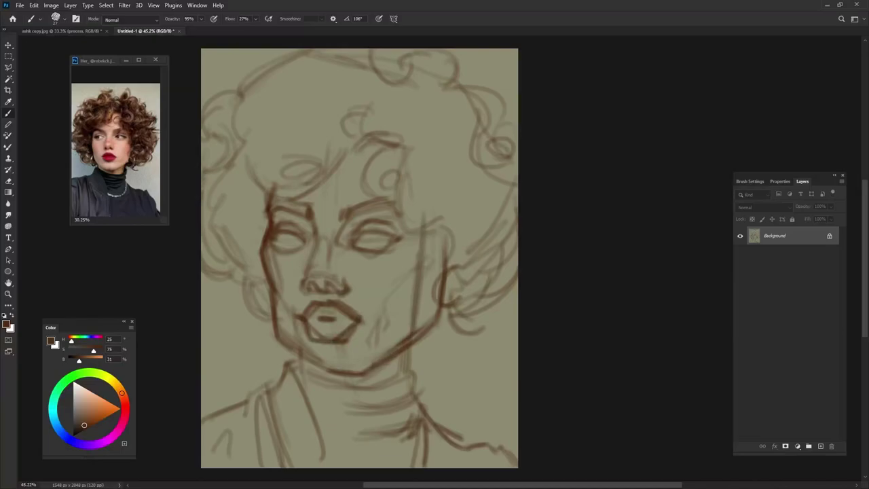
drag(423, 214, 414, 338)
mouse_move(391, 303)
mouse_down()
mouse_move(433, 247)
mouse_move(405, 296)
mouse_move(461, 326)
mouse_up()
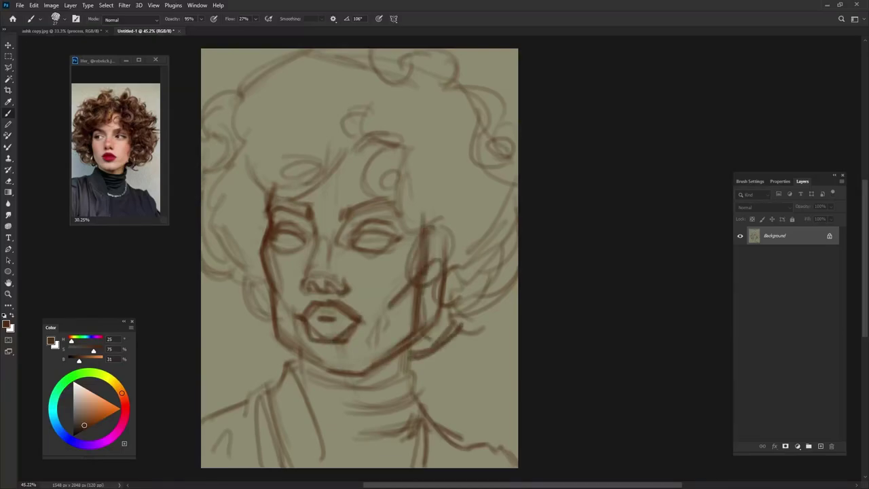
- Paint out stray right cheek lines and redraw the cheek contour beside the eye in very dark brown
alt+click(469, 257)
drag(438, 218, 434, 303)
mouse_move(428, 224)
mouse_down()
mouse_move(421, 342)
mouse_move(417, 328)
mouse_up()
alt+click(416, 298)
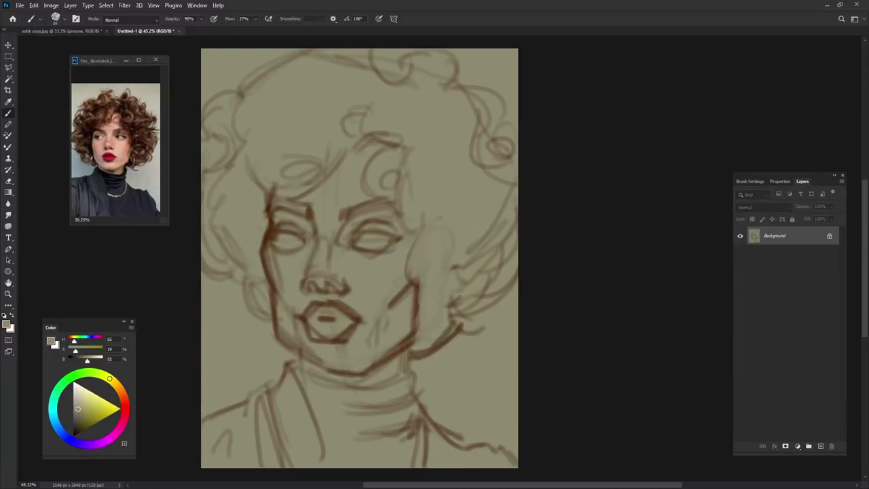
drag(424, 233, 406, 273)
drag(422, 198, 394, 268)
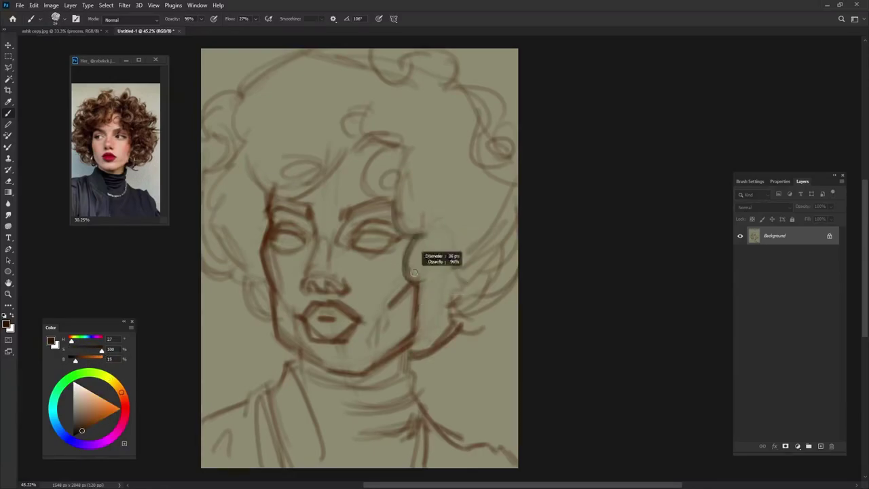
drag(423, 234, 410, 278)
alt+click(266, 235)
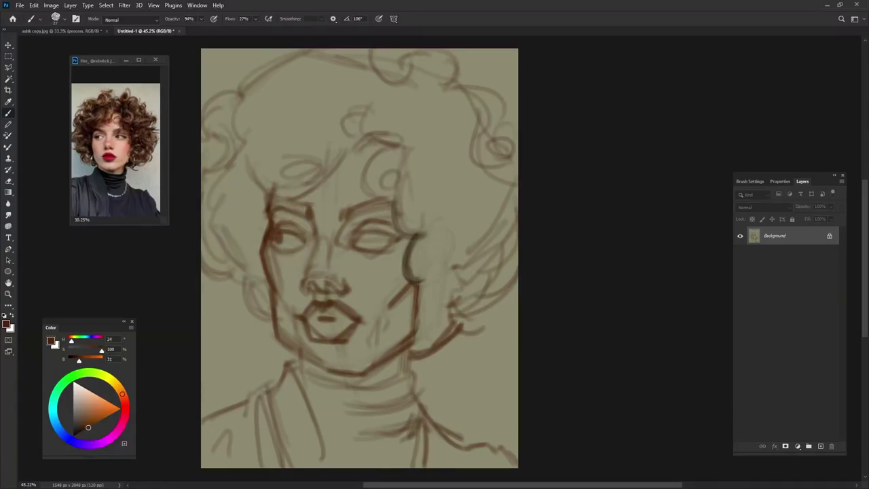
- Add a new Multiply layer and pick an orange-brown tone at 94% brush opacity
key(9)
key(5)
click(107, 415)
click(819, 446)
click(764, 207)
click(778, 239)
key(9)
key(4)
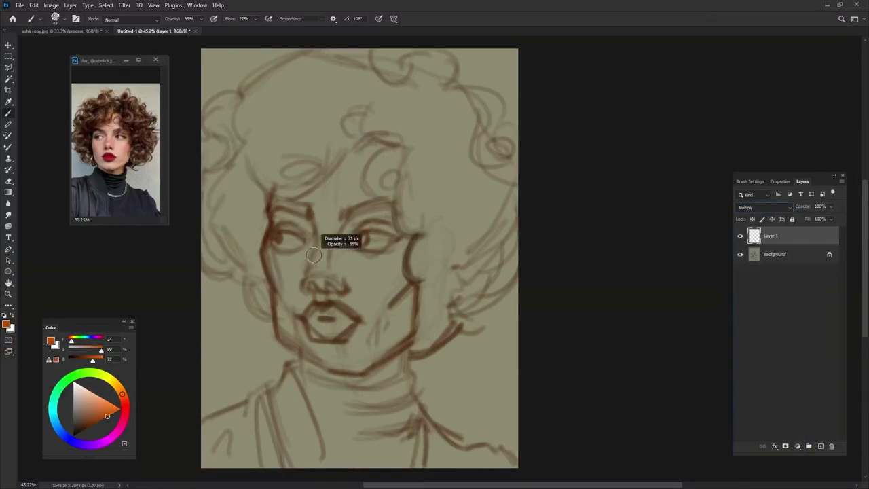
- Fill the face, nose, right cheek and chin with the brown skin tone at 100% opacity
drag(285, 186, 289, 336)
drag(305, 146, 319, 349)
drag(332, 136, 326, 356)
drag(353, 153, 349, 359)
key(0)
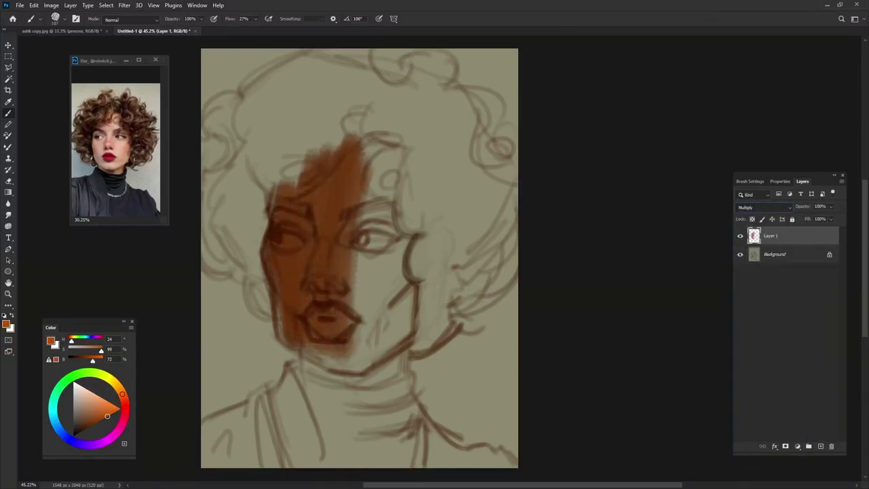
drag(370, 139, 360, 357)
drag(319, 176, 298, 366)
drag(401, 197, 407, 380)
drag(434, 271, 326, 387)
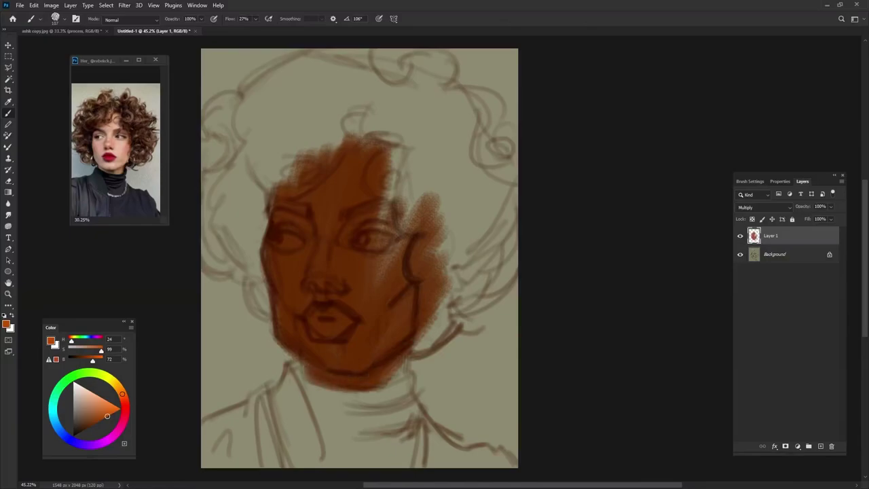
- At 53% flow, fill the left and top hair, neck and lower-left collar with brown
drag(238, 129, 237, 305)
key(shift+5)
key(shift+3)
drag(224, 112, 217, 244)
drag(214, 95, 244, 248)
drag(258, 143, 261, 322)
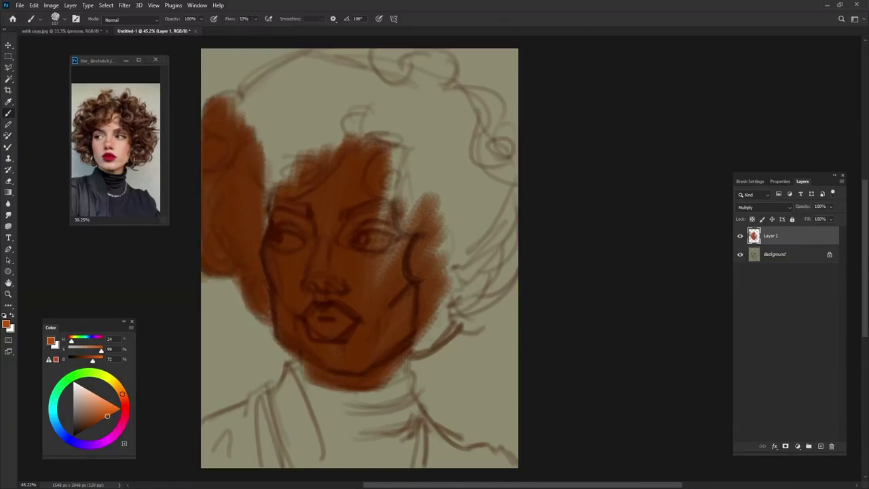
drag(299, 356, 285, 458)
drag(261, 397, 217, 461)
drag(298, 95, 285, 231)
mouse_move(238, 61)
mouse_down()
mouse_move(319, 190)
mouse_move(420, 61)
mouse_move(306, 176)
mouse_up()
- Fill the right side of the hair, the neck, collar and shoulders with brown
drag(353, 102, 407, 231)
drag(407, 61, 442, 231)
drag(468, 75, 461, 258)
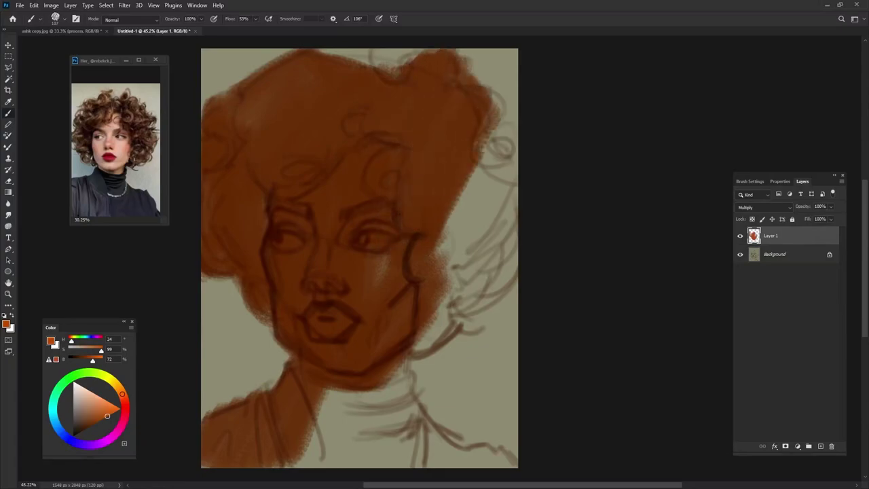
drag(502, 136, 462, 285)
drag(502, 170, 442, 305)
mouse_move(509, 231)
mouse_down()
mouse_move(407, 366)
mouse_move(390, 428)
mouse_up()
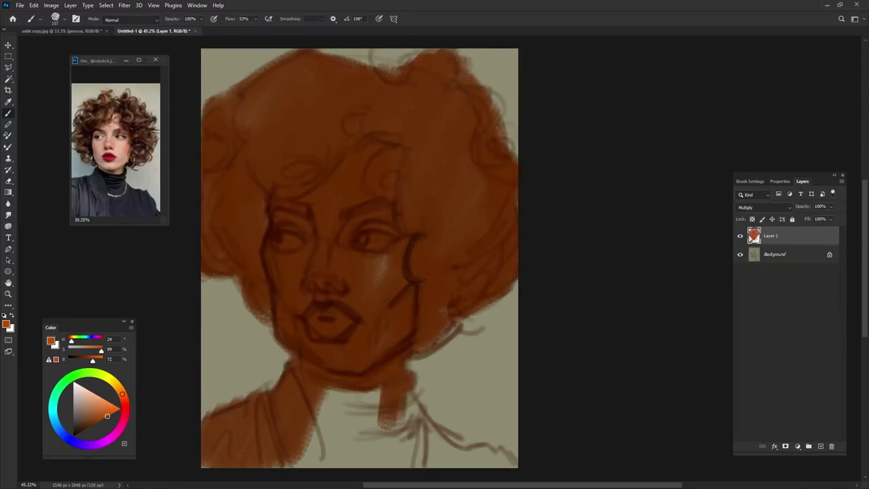
mouse_move(404, 394)
mouse_down()
mouse_move(441, 465)
mouse_move(509, 467)
mouse_up()
mouse_move(387, 387)
mouse_down()
mouse_move(407, 467)
mouse_move(308, 467)
mouse_up()
drag(401, 438, 390, 467)
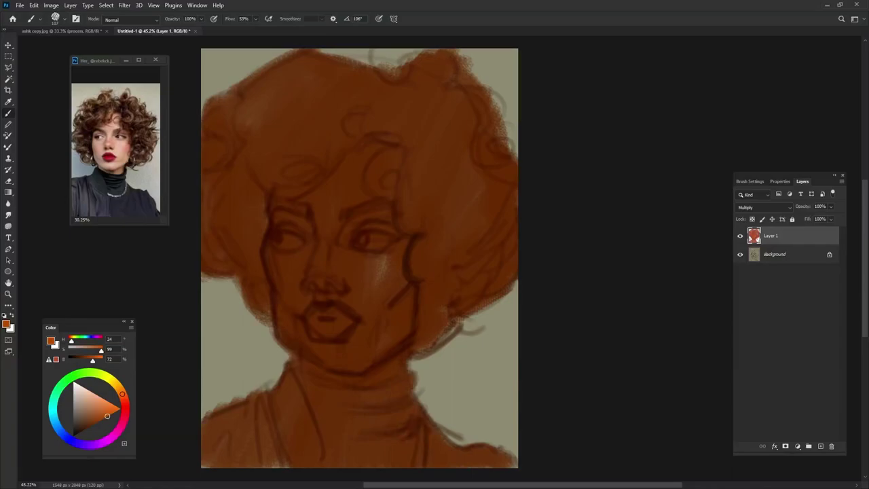
- On a new layer, paint light orange highlights on the cheek, nose bridge and forehead
click(820, 446)
drag(380, 255, 373, 292)
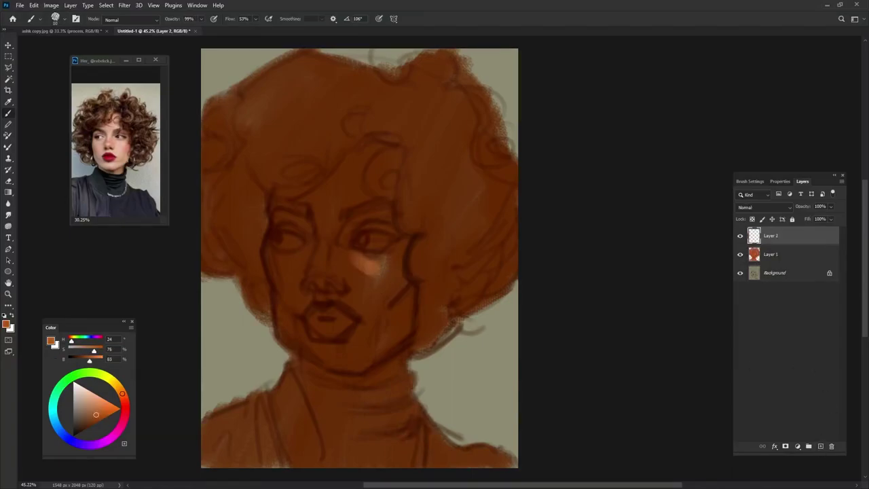
drag(353, 254, 367, 313)
drag(255, 19, 235, 30)
drag(353, 203, 350, 162)
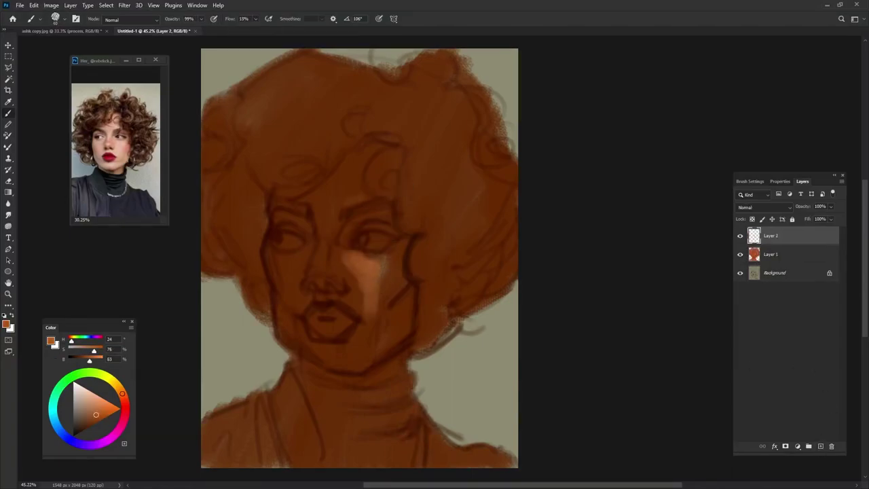
- Dab white highlights into both eyes and a reddish tone on the nose at 100% opacity
key(x)
mouse_move(339, 233)
mouse_down()
mouse_move(345, 239)
mouse_move(306, 242)
mouse_up()
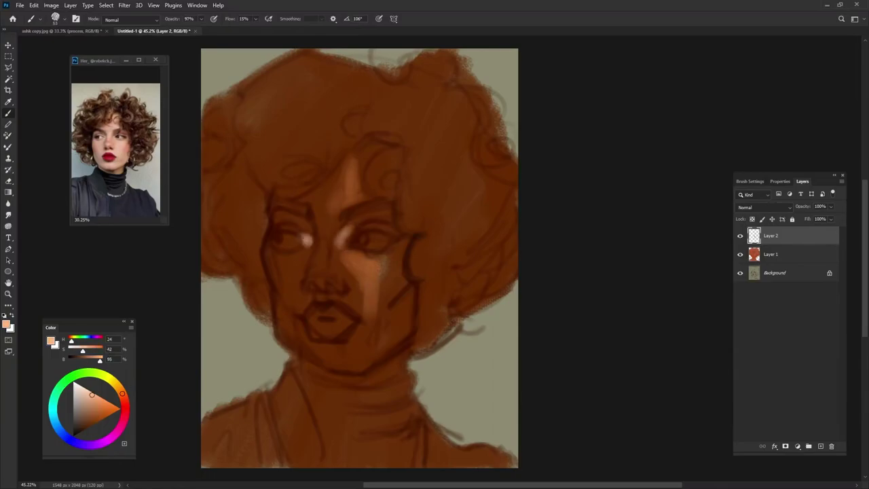
key(x)
key(0)
drag(312, 271, 327, 277)
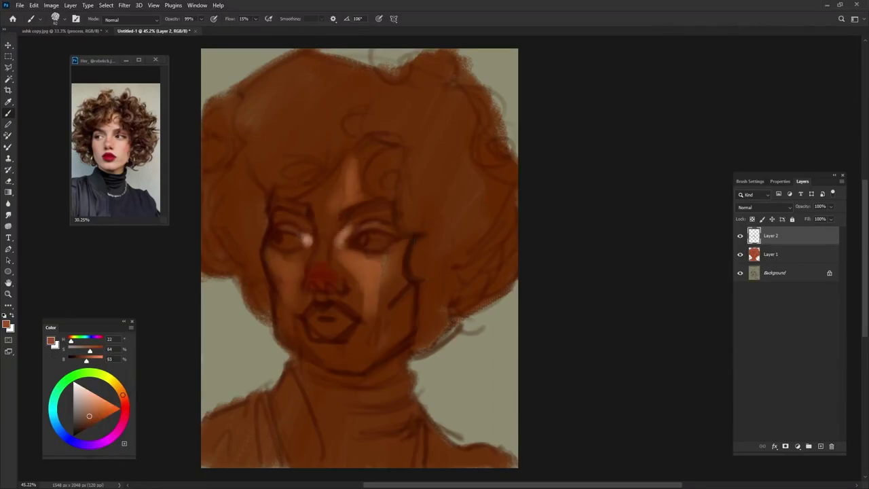
right_click(329, 296)
key(Escape)
- Sample skin tones and paint a light pink highlight on the nose tip and upper eyelid
alt+click(336, 285)
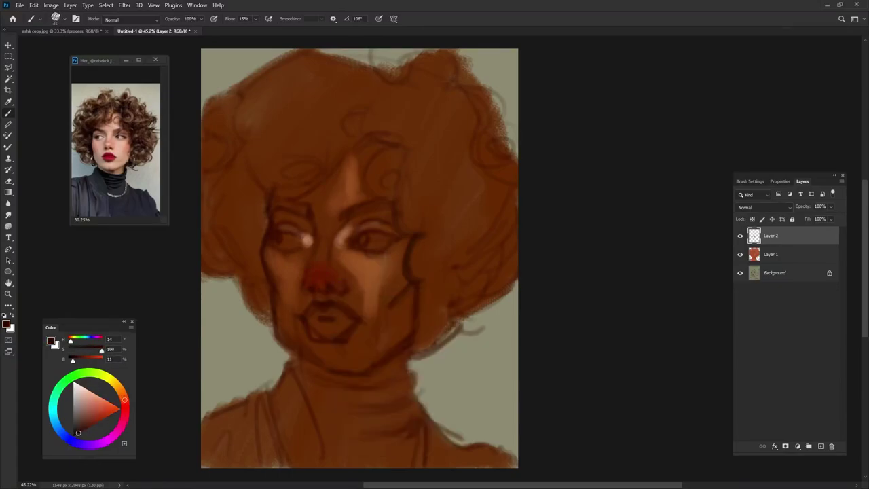
alt+click(333, 278)
drag(314, 274, 326, 276)
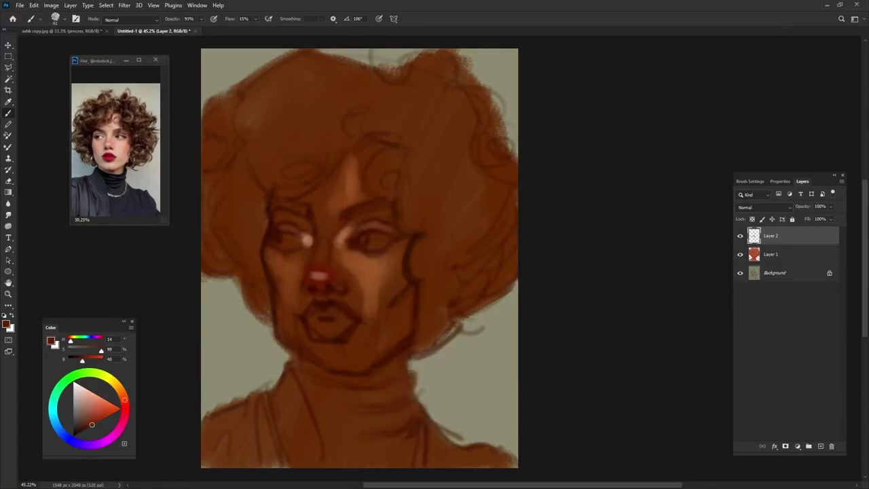
alt+click(314, 274)
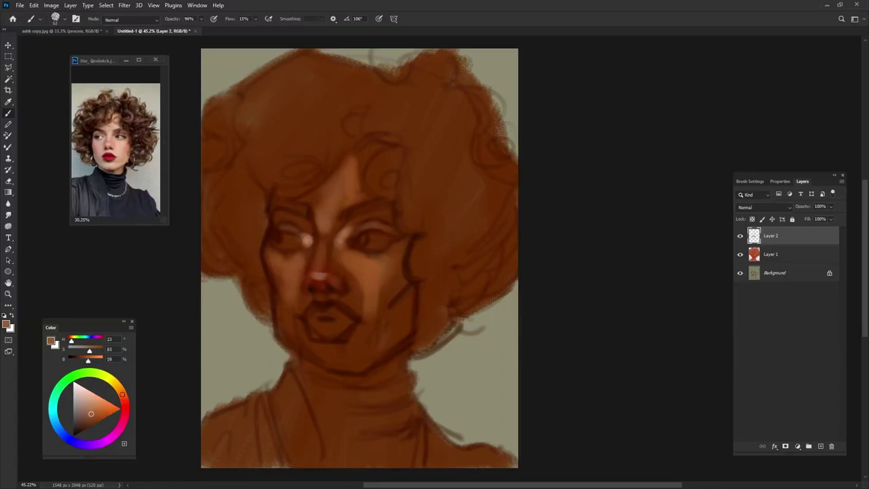
alt+click(361, 265)
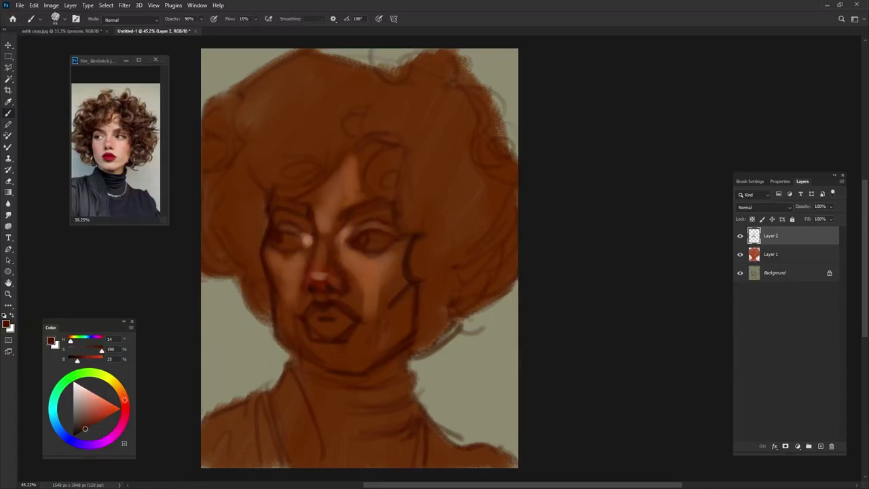
alt+click(337, 237)
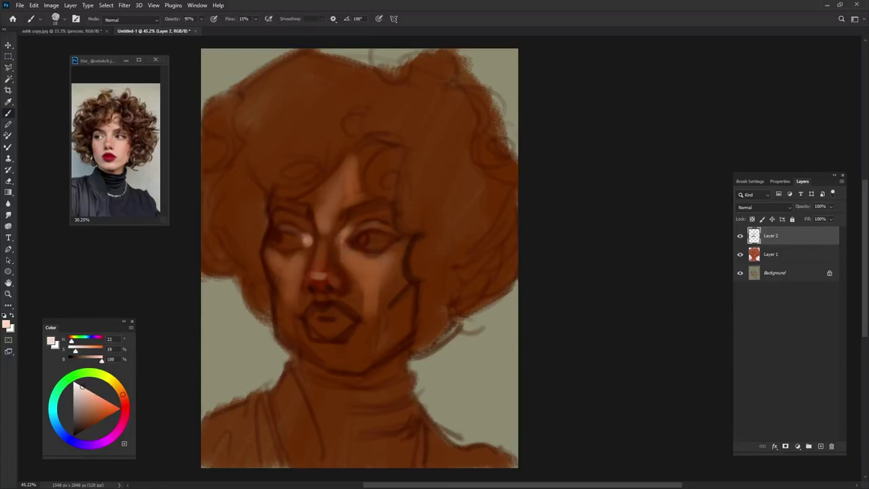
drag(270, 221, 283, 216)
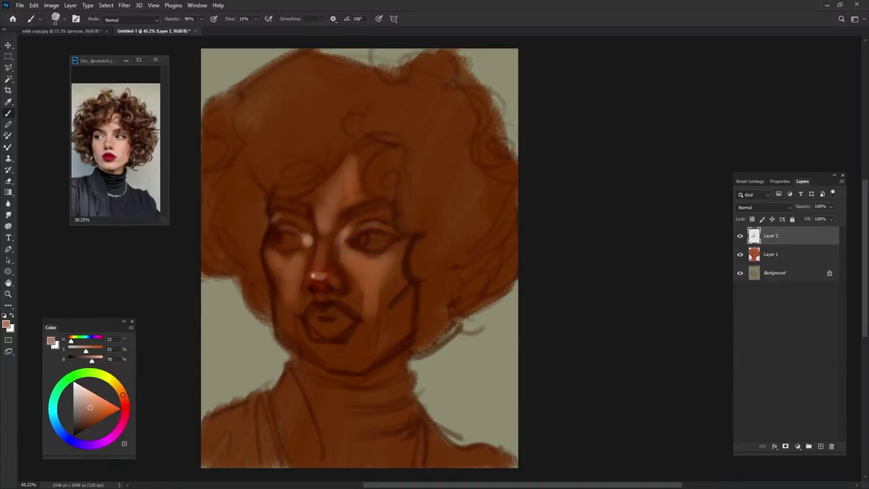
- Shift a red-brown toward red and paint blush on the right cheek
alt+click(391, 218)
alt+click(351, 228)
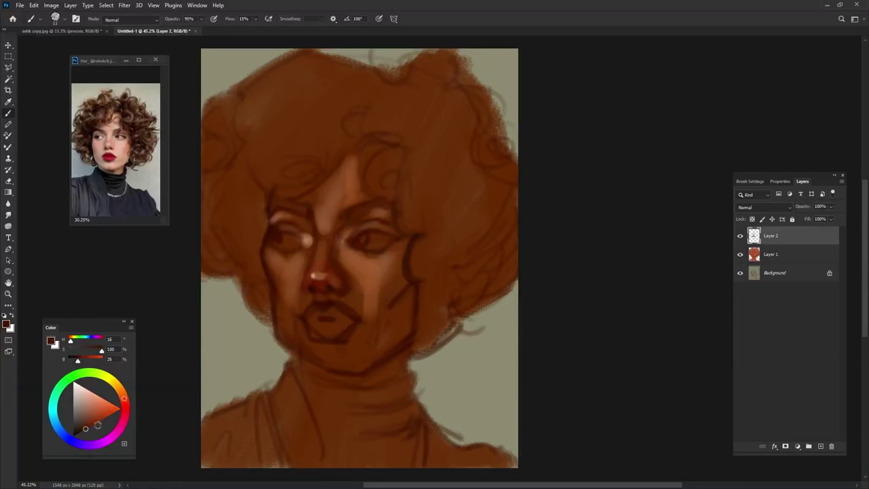
click(124, 412)
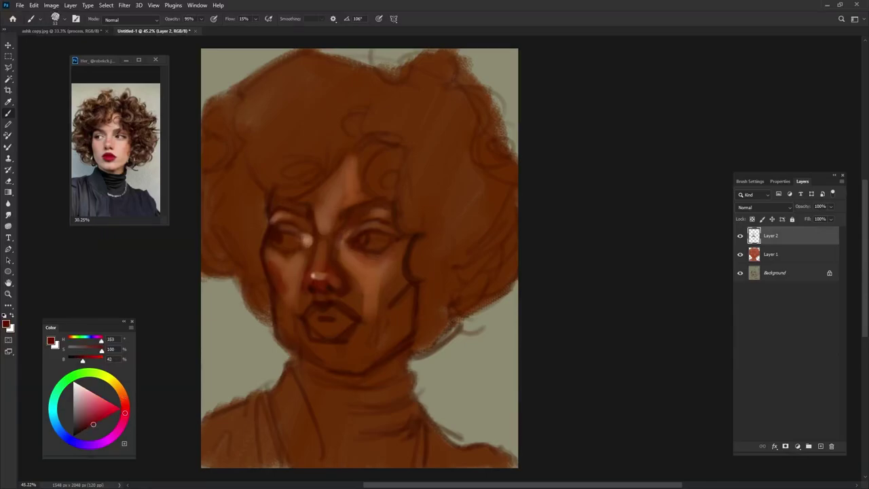
drag(398, 265, 386, 304)
- Paint light strokes over both eyes and lighten the left cheek toward the chin
alt+click(320, 252)
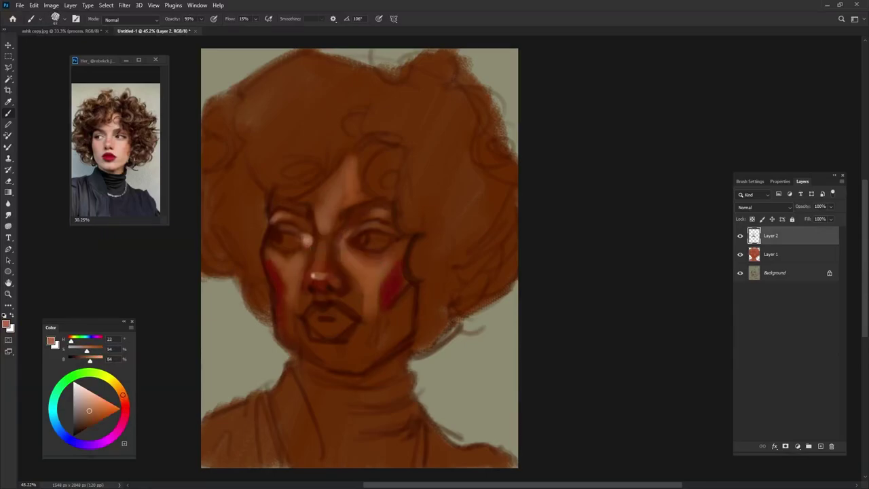
drag(274, 240, 297, 242)
drag(363, 240, 385, 241)
alt+click(328, 232)
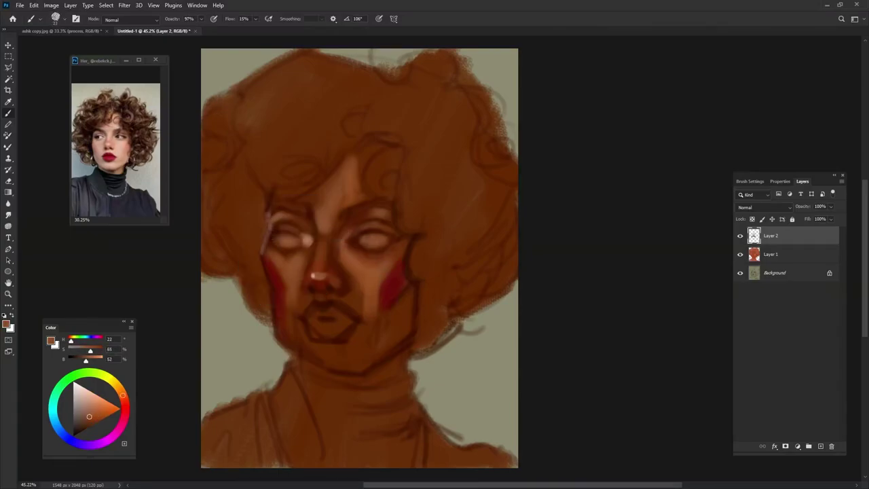
mouse_move(263, 254)
mouse_down()
mouse_move(279, 338)
mouse_move(343, 367)
mouse_up()
- Darken the jawline and the area under the chin with a very dark red-brown
alt+click(325, 339)
drag(282, 338, 316, 367)
mouse_move(316, 367)
mouse_down()
mouse_move(352, 372)
mouse_move(401, 341)
mouse_move(434, 338)
mouse_move(316, 380)
mouse_up()
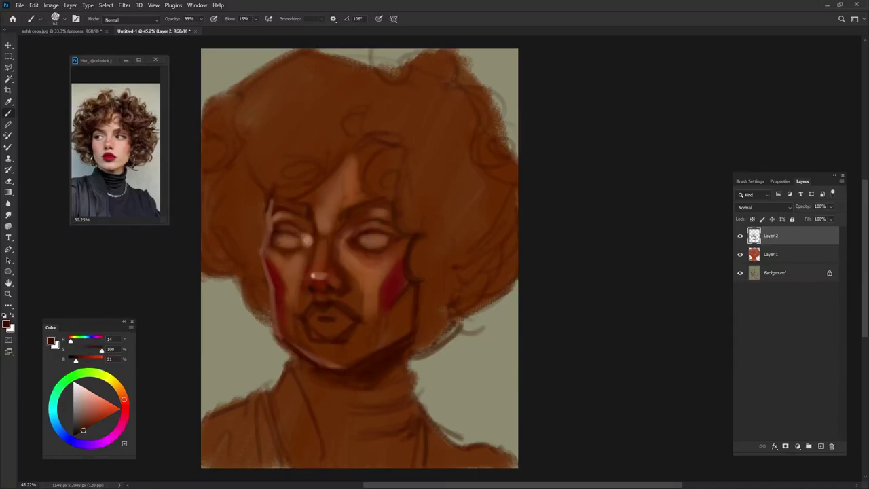
- Repaint the nose and upper lip with sampled reddish skin tones
alt+click(318, 288)
drag(312, 293, 356, 306)
alt+click(339, 288)
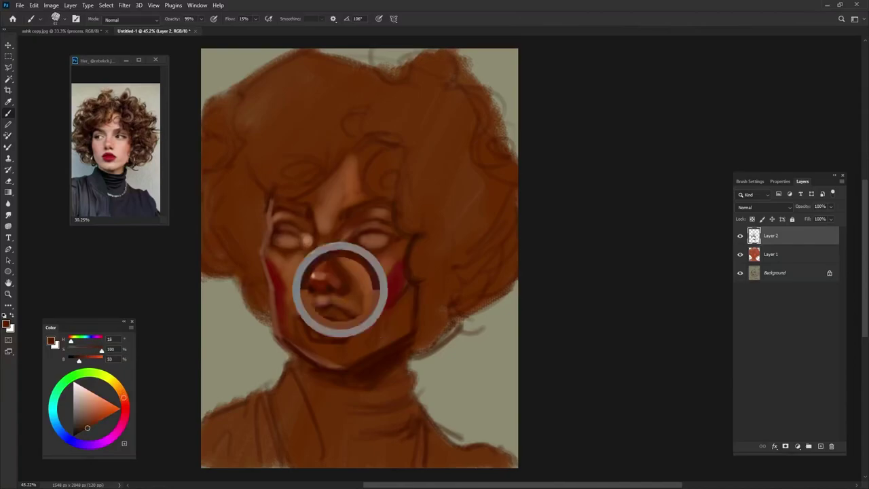
alt+click(305, 281)
right_click(353, 285)
key(Escape)
- Add a reddish nose highlight and paint the lips a fuller, brighter red
drag(309, 274, 320, 278)
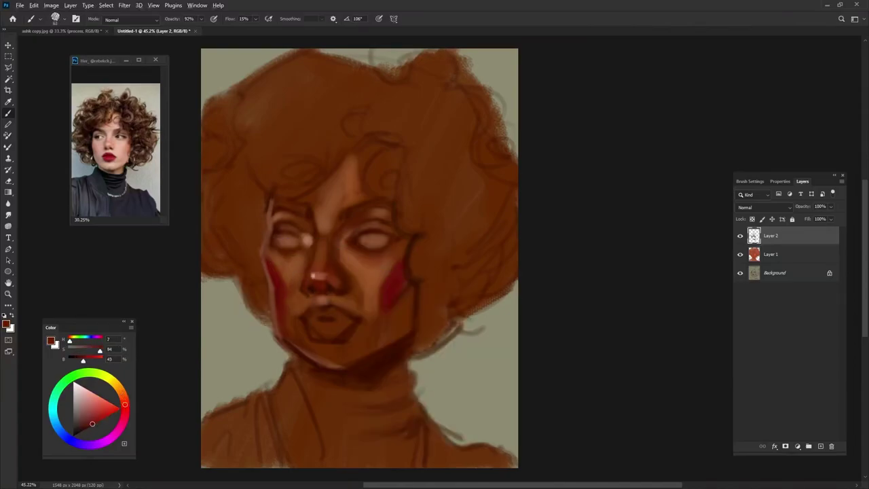
key(9)
key(4)
alt+click(301, 305)
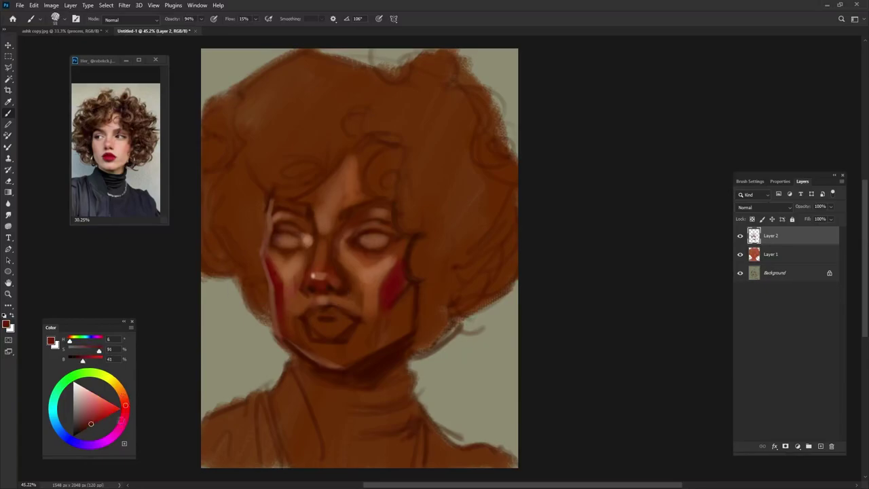
click(95, 422)
drag(327, 319, 345, 331)
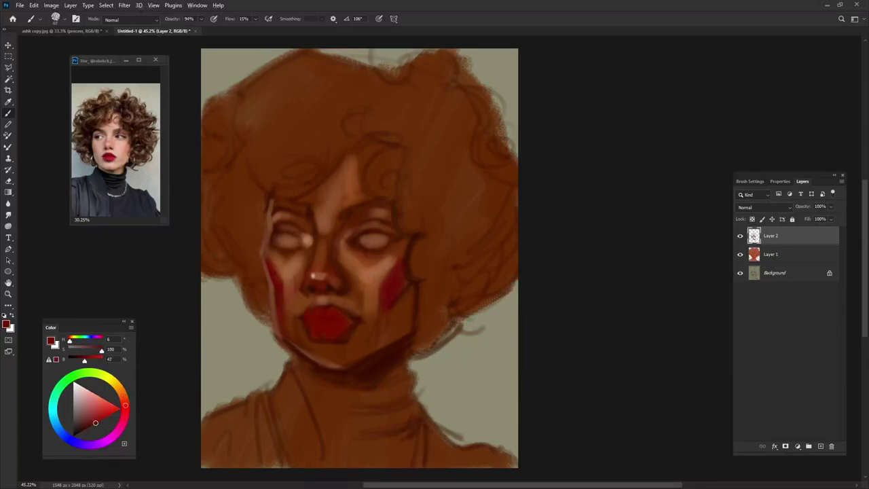
alt+click(319, 319)
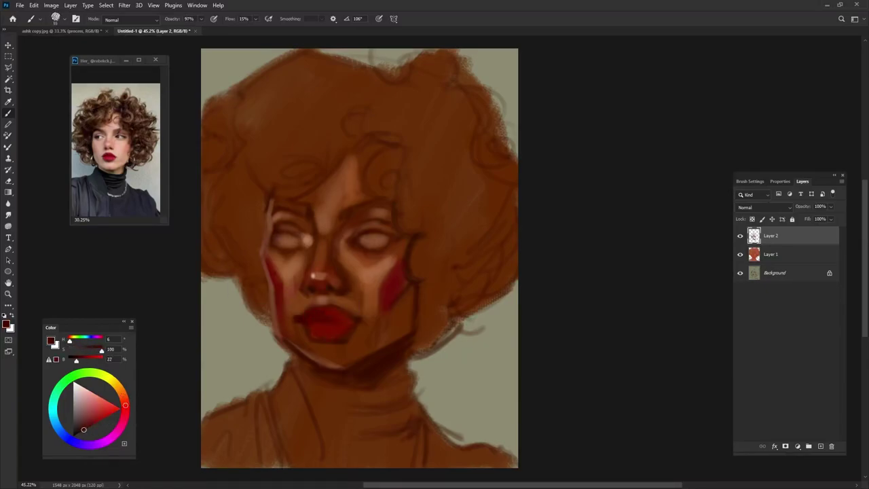
click(88, 427)
- Brighten the skin left of the nose, lighten the chin and shade the right jaw
alt+click(367, 292)
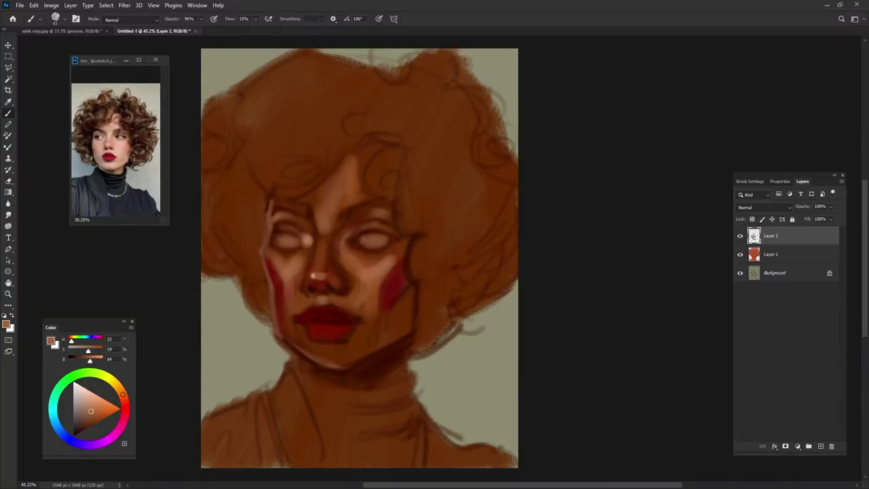
alt+click(357, 263)
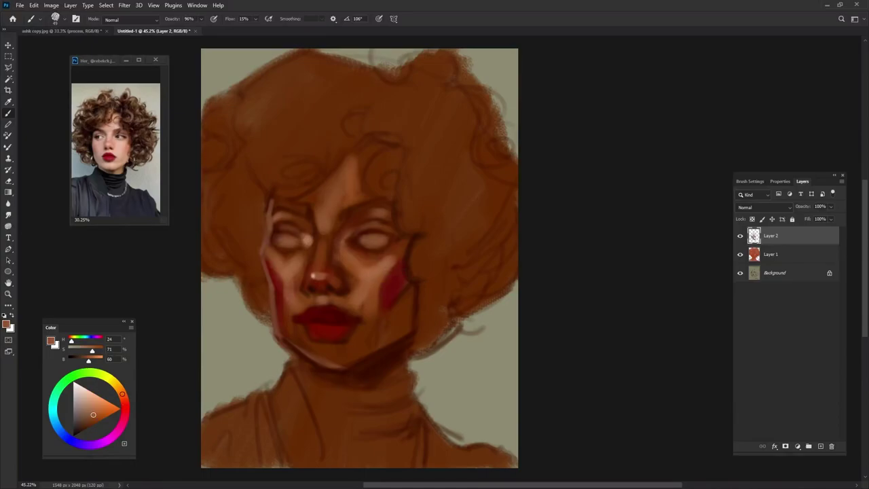
drag(297, 269, 296, 300)
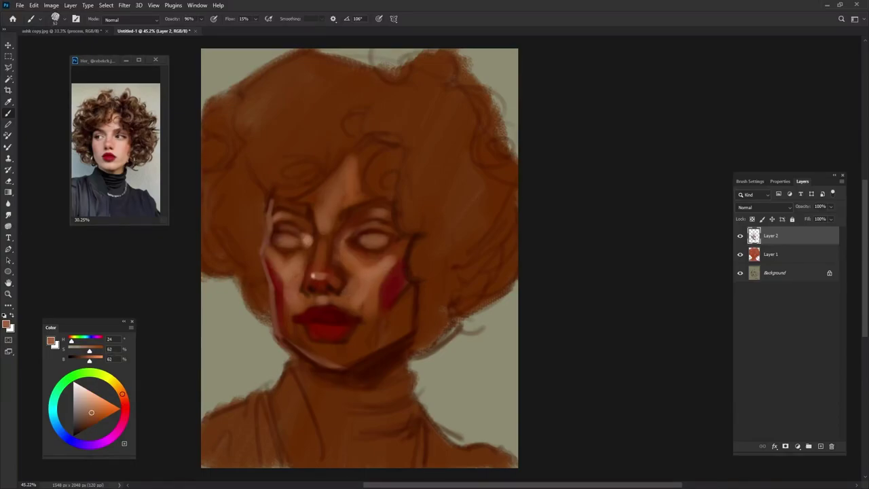
drag(314, 353, 344, 363)
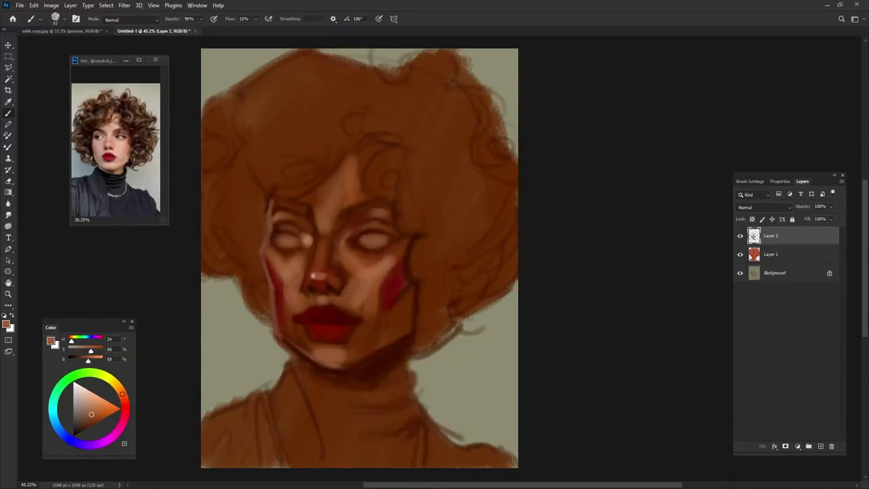
drag(397, 333, 349, 355)
- Paint a pink highlight on the lower lip, then mix a slightly darker red
drag(122, 394, 120, 426)
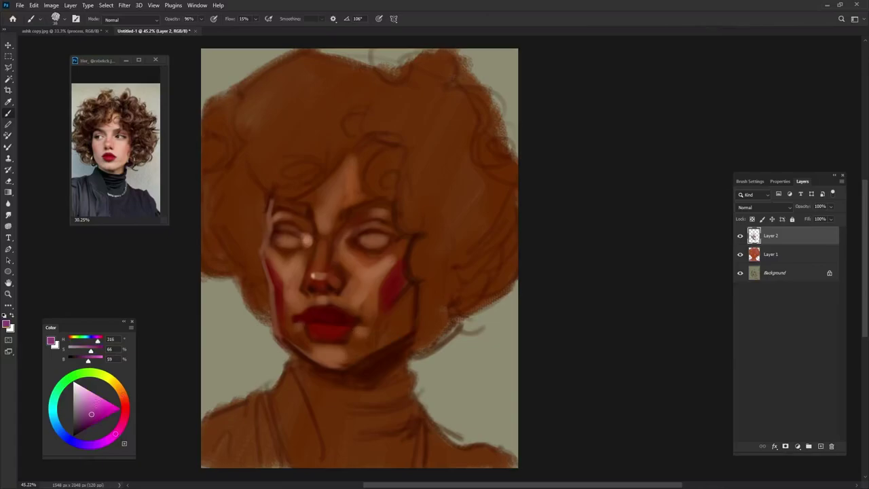
click(93, 396)
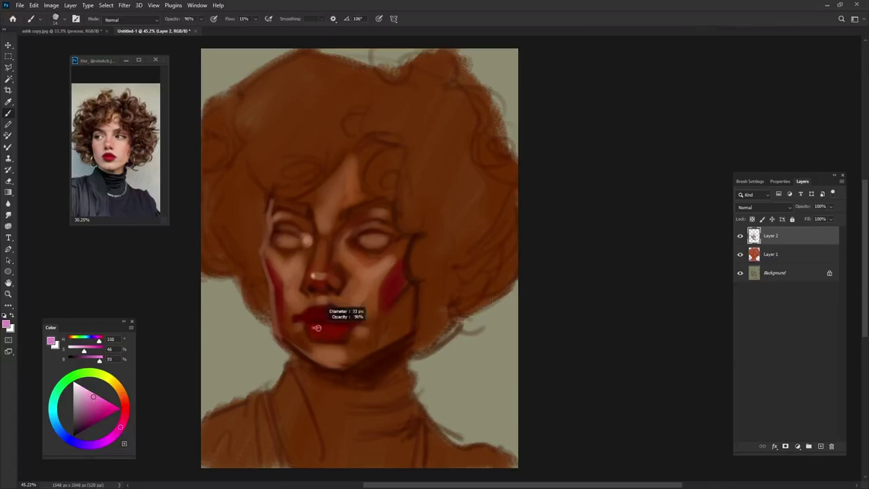
drag(312, 329, 343, 330)
alt+click(353, 316)
alt+click(304, 327)
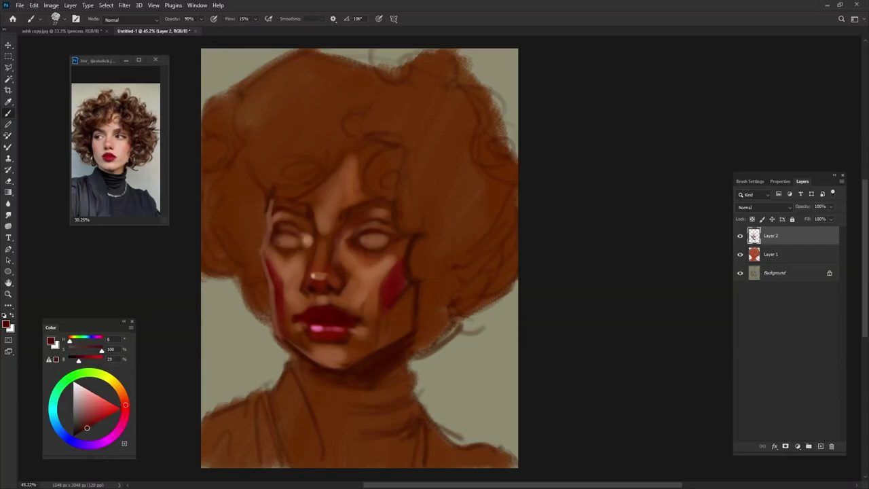
drag(87, 428, 84, 429)
- Lighten the shadow under the chin with sampled lighter skin browns
alt+click(336, 291)
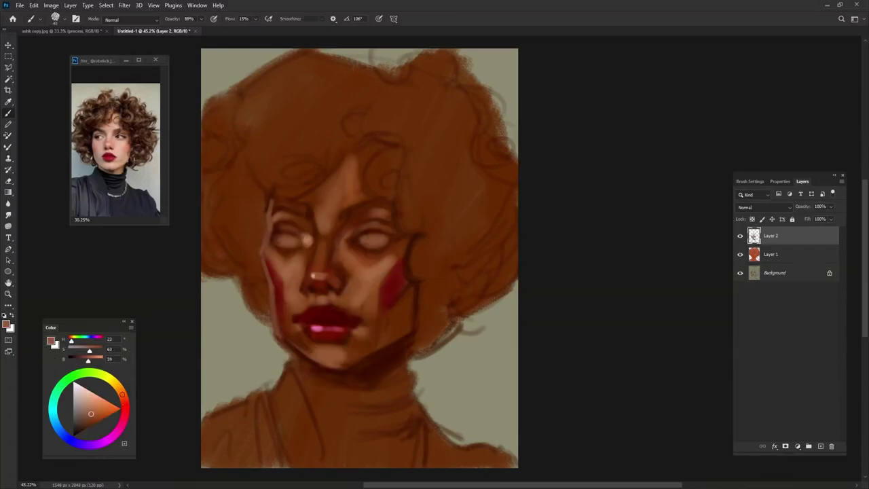
alt+click(281, 293)
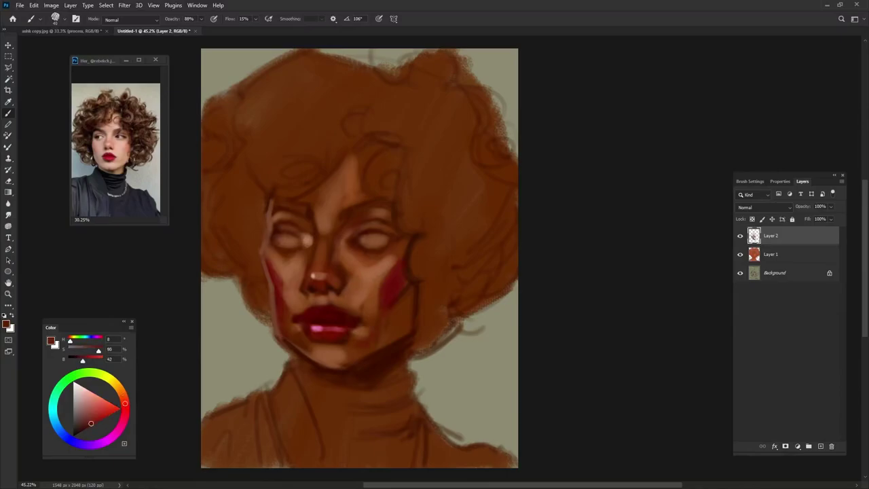
alt+click(293, 346)
alt+click(325, 363)
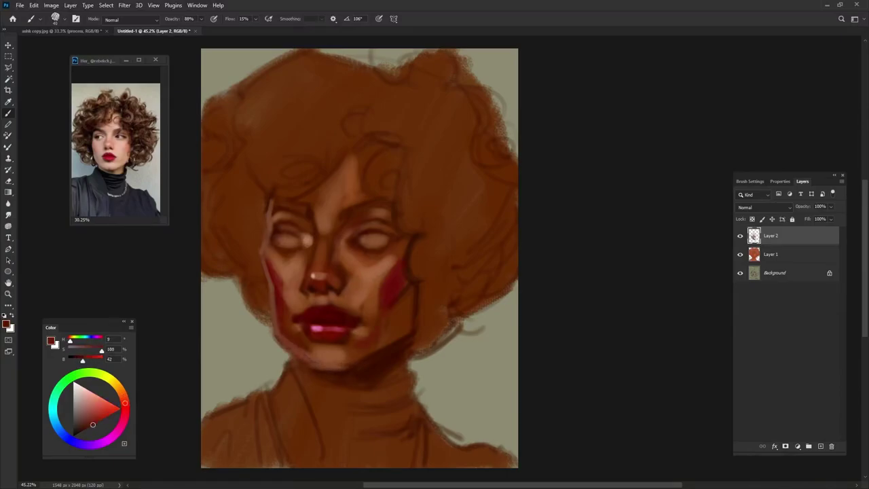
mouse_move(343, 353)
mouse_down()
mouse_move(392, 368)
mouse_move(404, 340)
mouse_up()
alt+click(370, 366)
- Choose a near-black red and shrink the brush for fine eye detail
alt+click(343, 314)
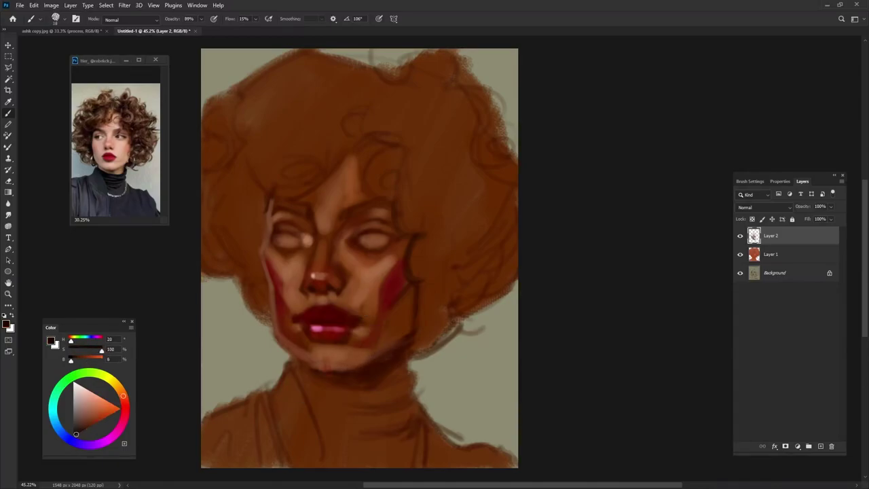
drag(289, 224, 281, 224)
drag(70, 359, 74, 360)
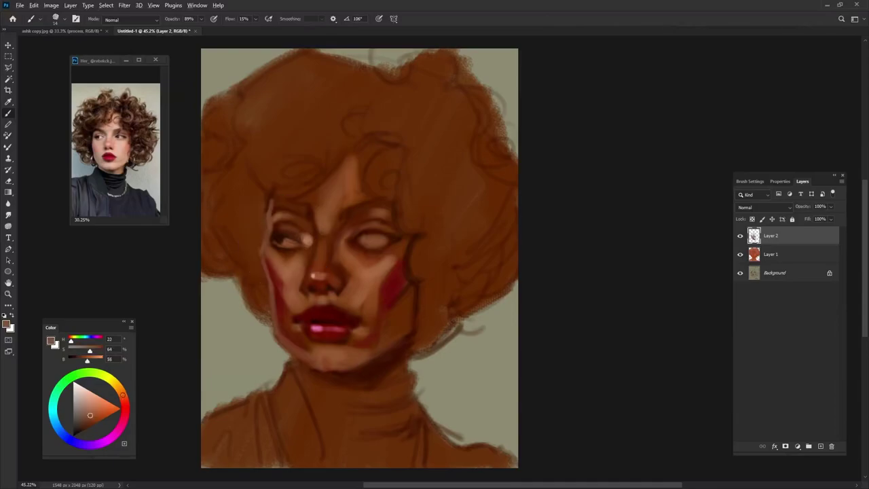
- Alternate between very dark red-brown and light pink skin tones to paint the eyes
click(86, 428)
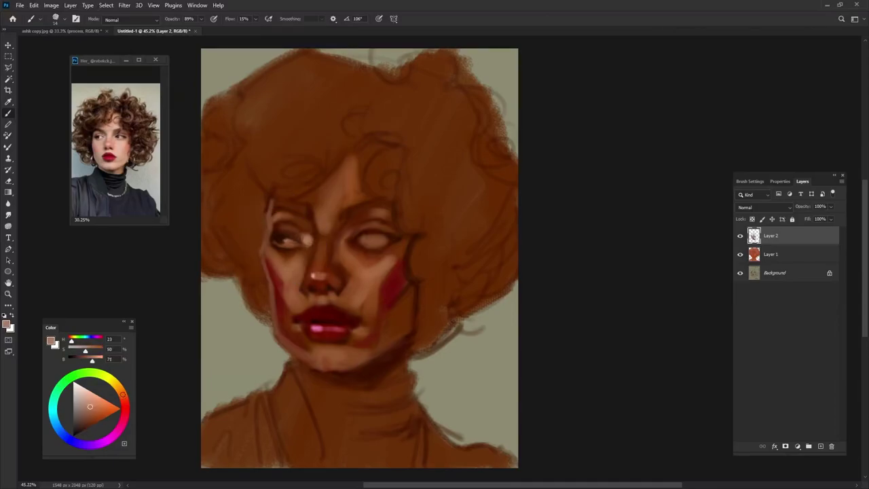
alt+click(279, 238)
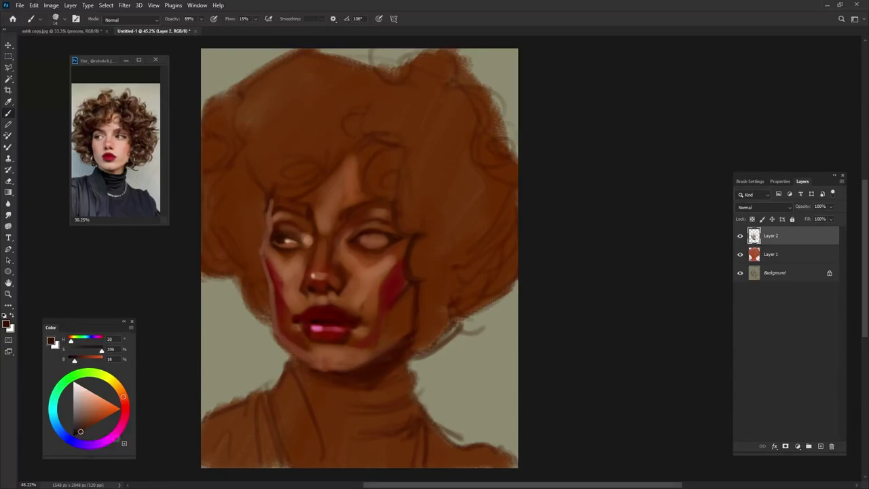
alt+click(372, 238)
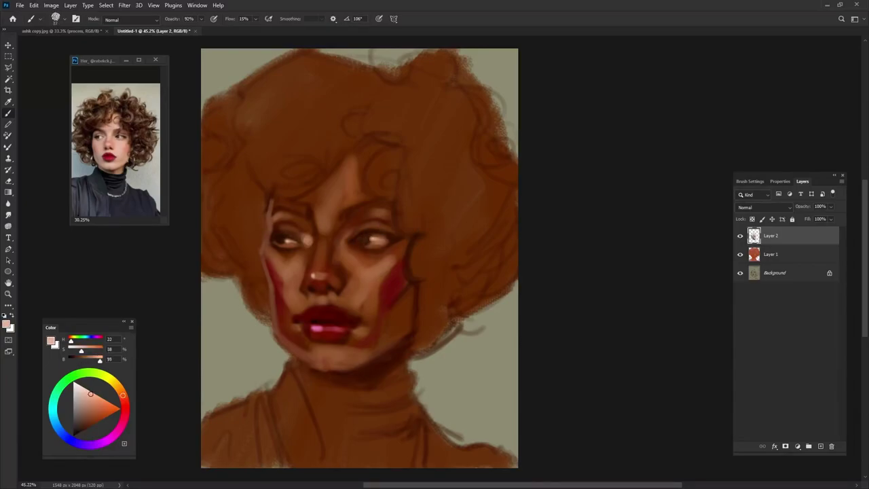
click(80, 430)
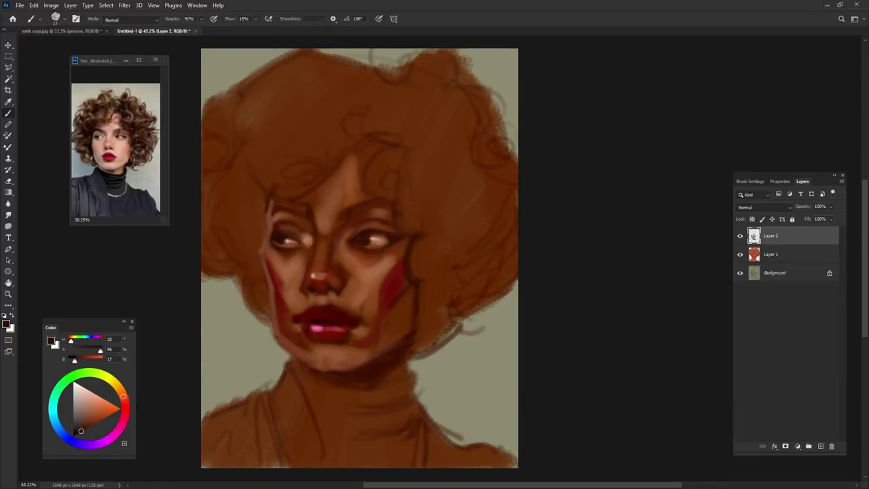
alt+click(391, 241)
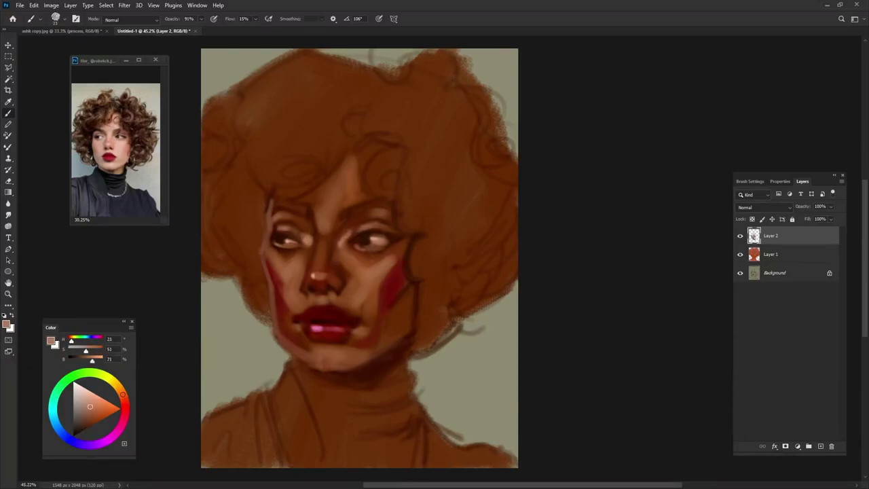
click(85, 428)
click(90, 409)
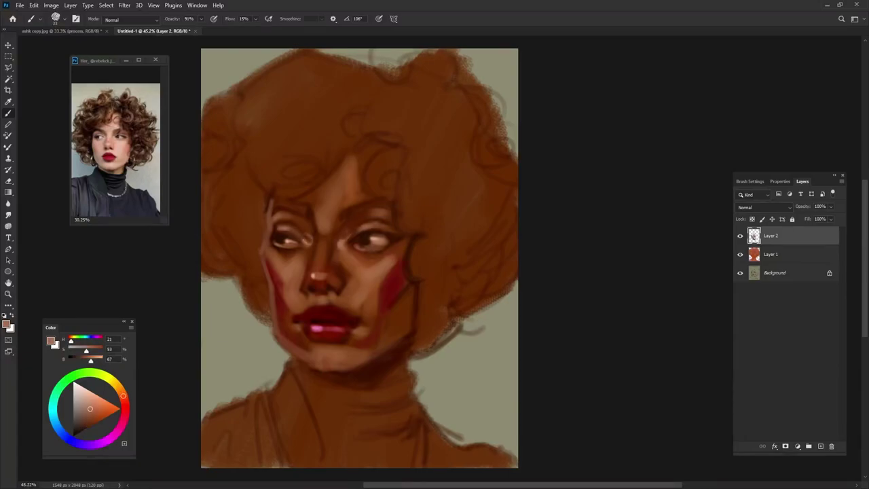
alt+click(372, 237)
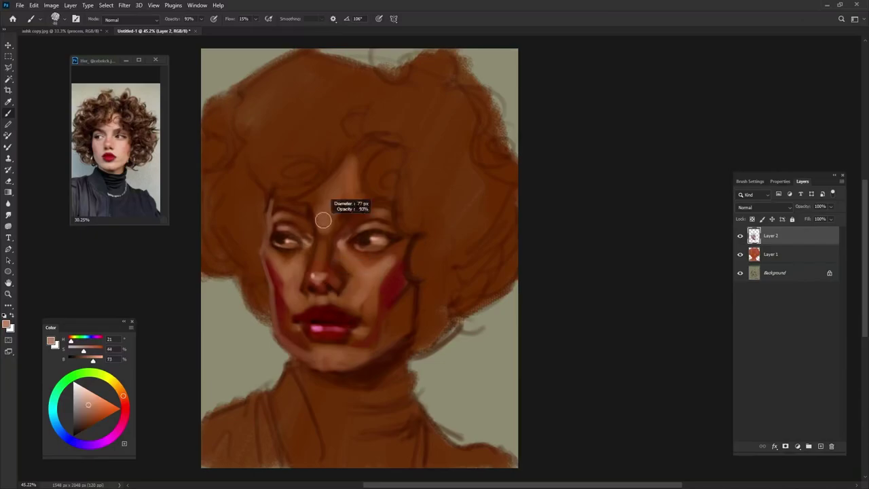
- Paint light highlights along the nose bridge and on the forehead
drag(322, 213, 325, 223)
alt+click(318, 194)
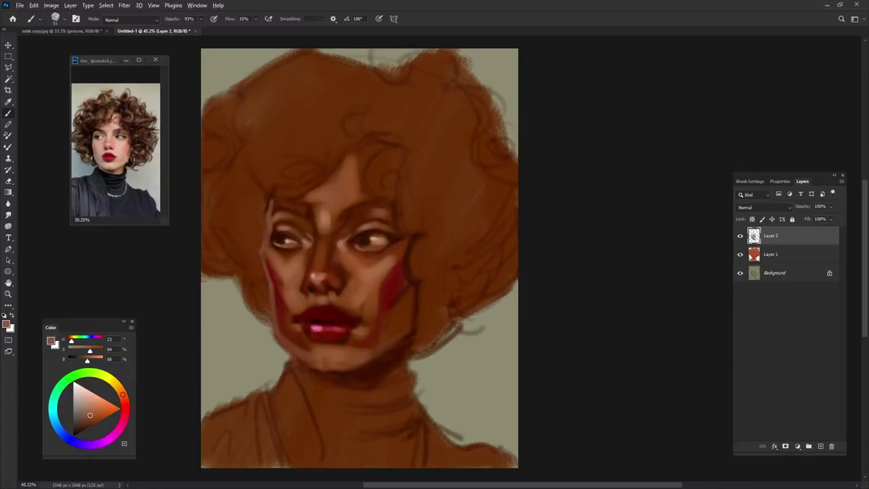
drag(350, 161, 352, 176)
alt+click(396, 303)
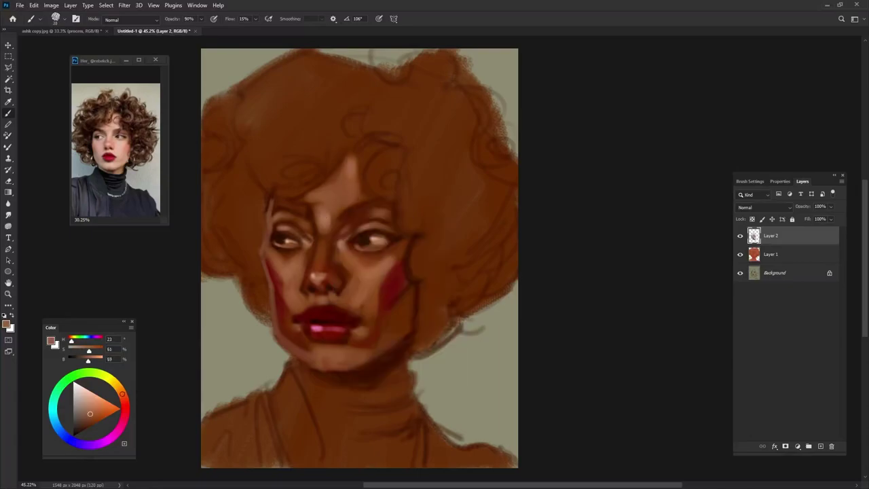
- Mix a darker saturated brown, raise brush opacity, and brush in dark eyebrows
drag(90, 414, 86, 428)
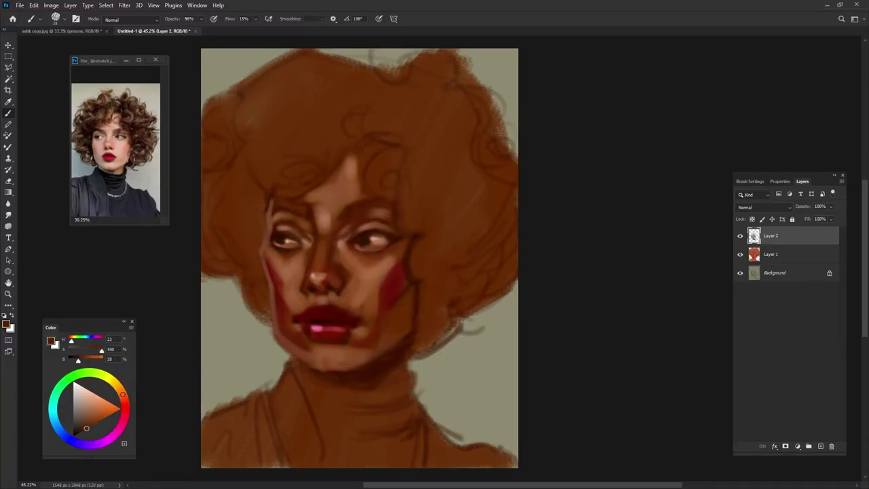
drag(76, 361, 74, 360)
key(9)
key(7)
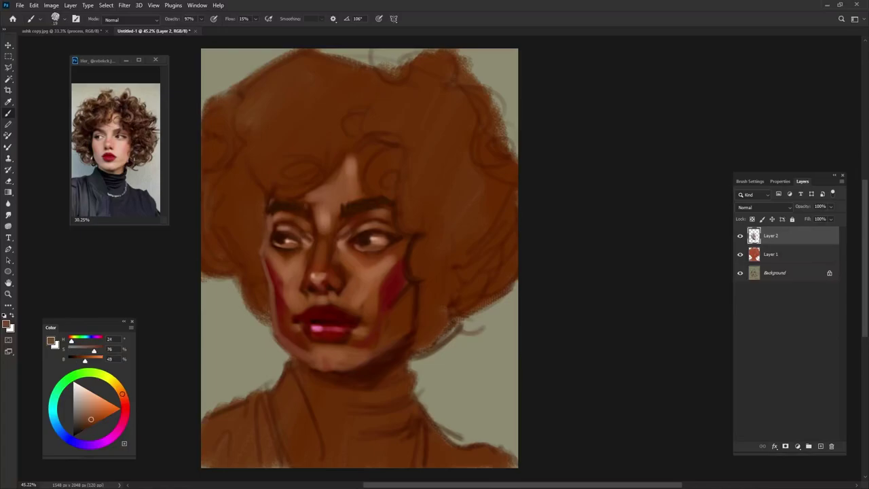
alt+click(380, 136)
alt+click(366, 202)
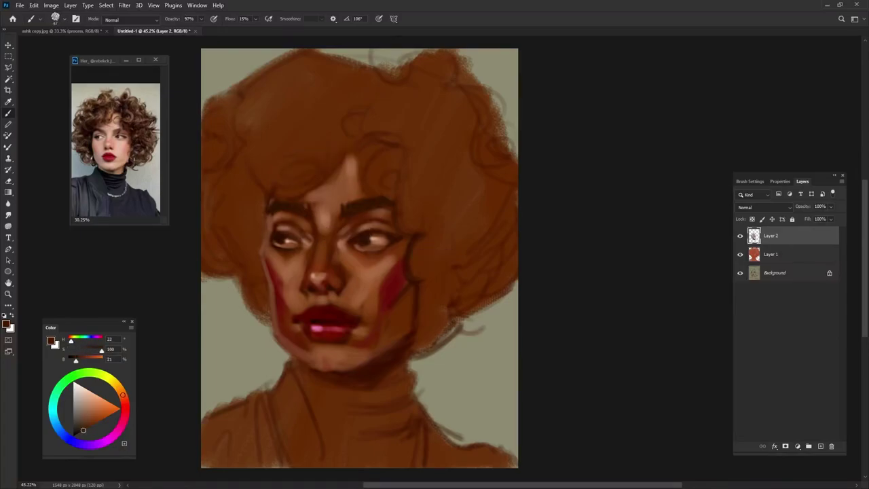
- Fill the turtleneck with blue-grey strokes, raising brush Flow to 23%
key(9)
key(5)
click(70, 439)
click(76, 426)
drag(302, 390, 408, 387)
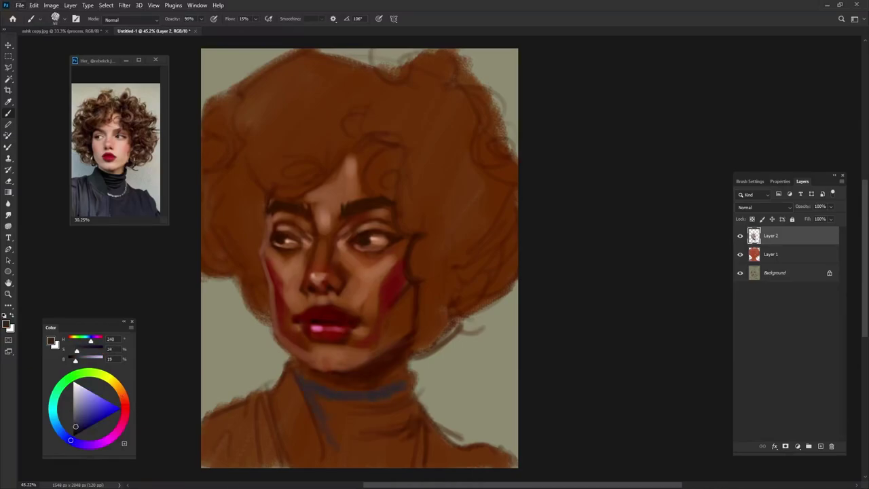
drag(321, 401, 333, 458)
drag(258, 25, 263, 31)
mouse_move(393, 397)
mouse_down()
mouse_move(342, 418)
mouse_move(327, 461)
mouse_move(391, 424)
mouse_move(452, 462)
mouse_move(513, 463)
mouse_move(407, 445)
mouse_up()
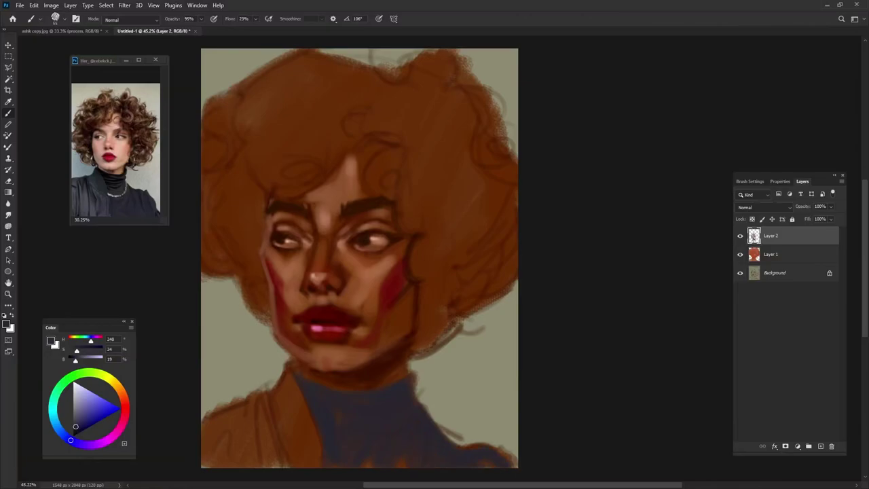
drag(415, 371, 409, 364)
- Shade the turtleneck's left side and folds with a darker, more saturated navy
drag(75, 426, 78, 428)
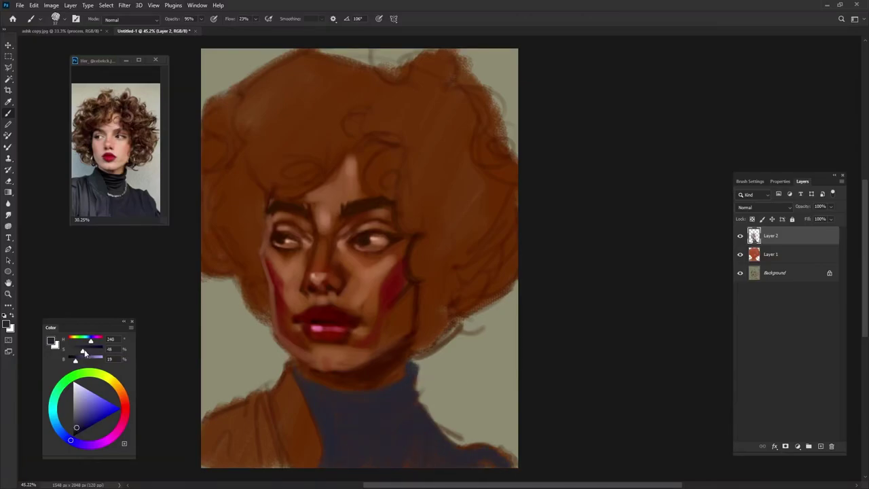
drag(299, 377, 316, 422)
mouse_move(406, 391)
mouse_down()
mouse_move(336, 407)
mouse_move(327, 429)
mouse_move(338, 426)
mouse_up()
click(75, 433)
drag(315, 392, 326, 438)
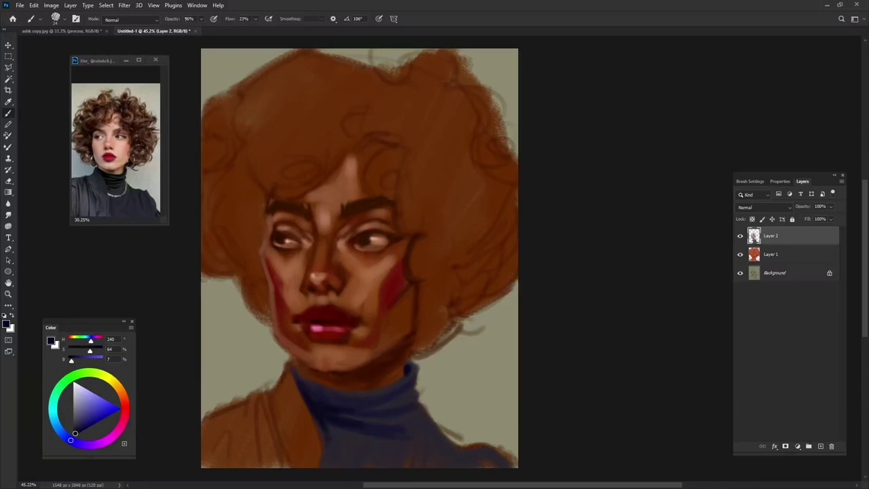
alt+click(339, 420)
alt+click(313, 409)
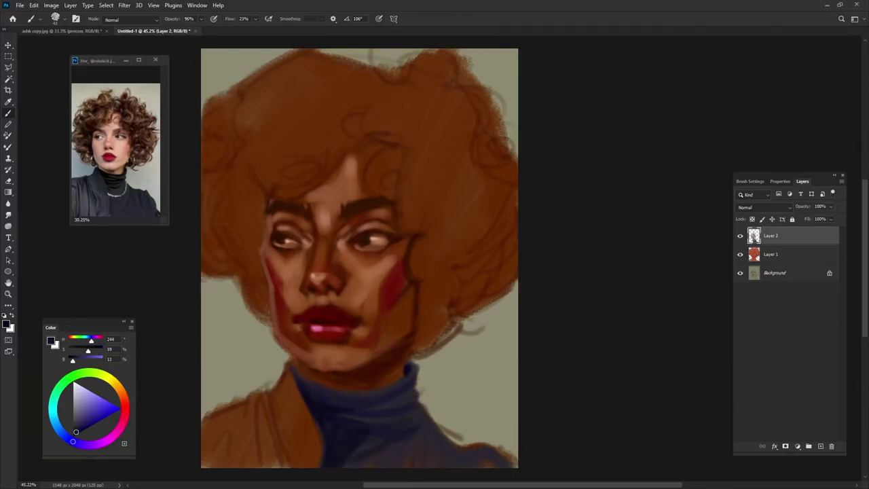
alt+click(319, 408)
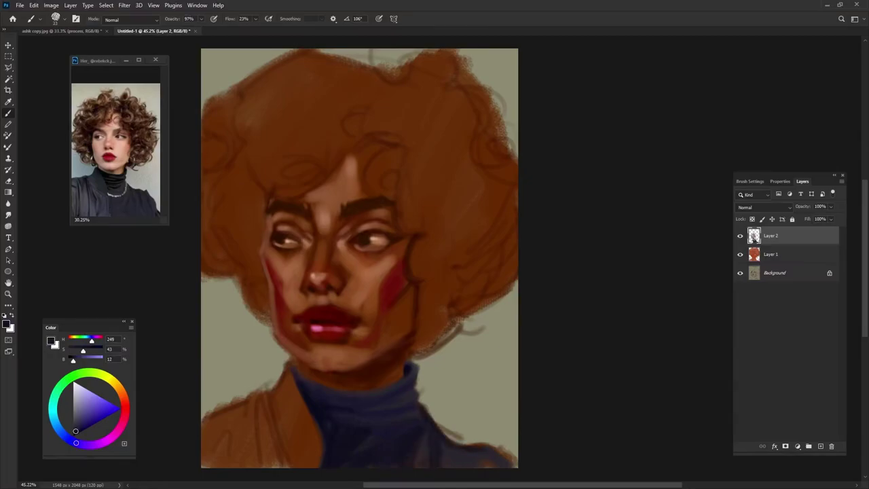
- Paint a mid-grey chain necklace down the front of the turtleneck
click(72, 407)
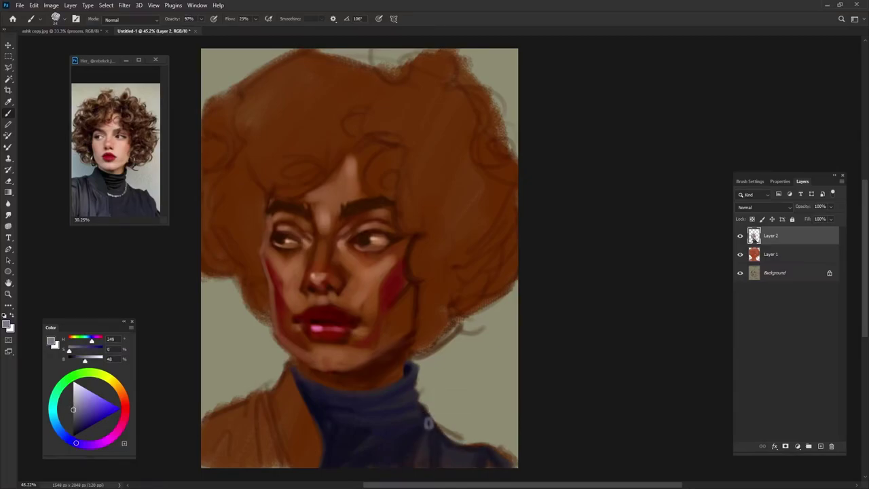
drag(429, 448, 425, 467)
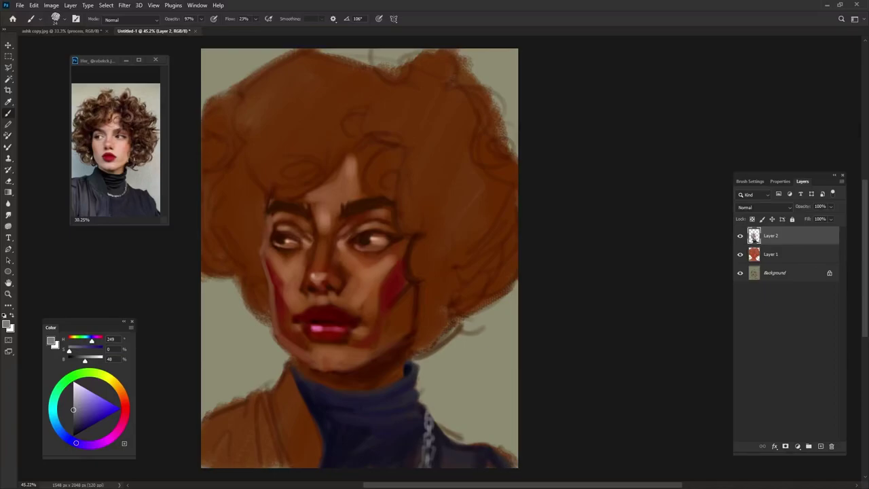
alt+click(428, 443)
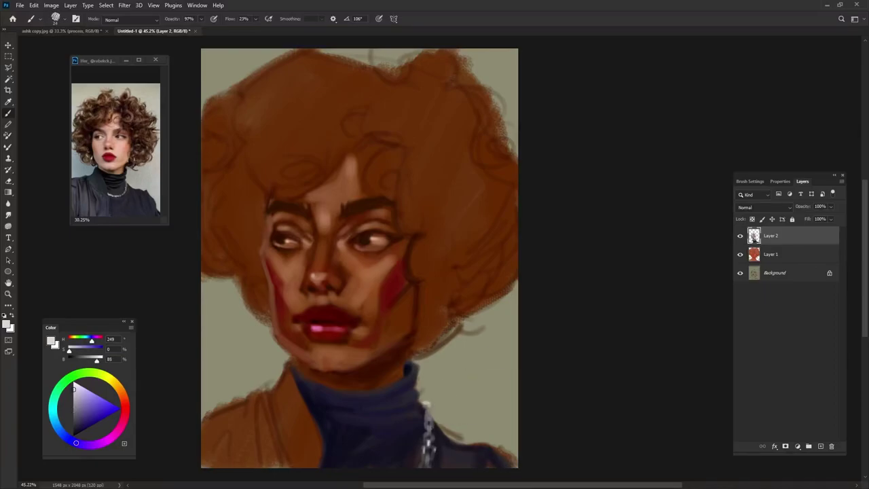
- Paint the jacket on the lower-left shoulder dark green
click(58, 389)
click(75, 428)
drag(281, 377, 307, 454)
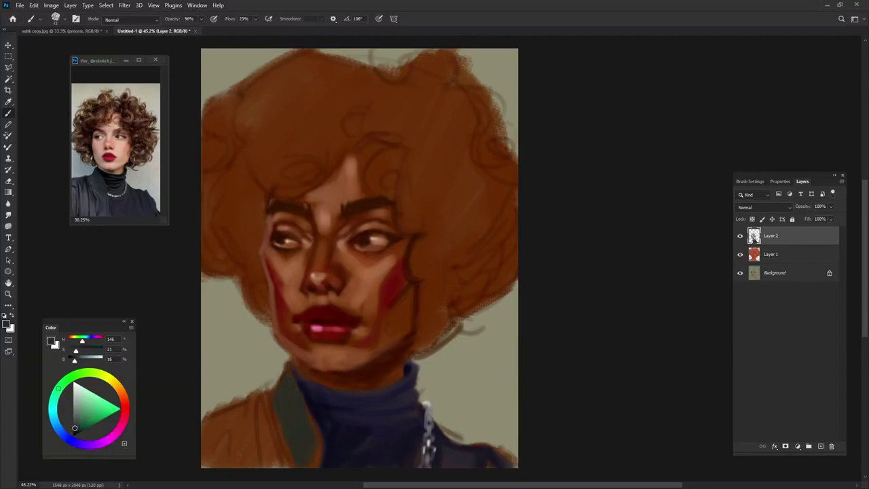
mouse_move(273, 399)
mouse_down()
mouse_move(264, 466)
mouse_move(215, 467)
mouse_up()
drag(242, 407, 203, 467)
drag(234, 440, 277, 467)
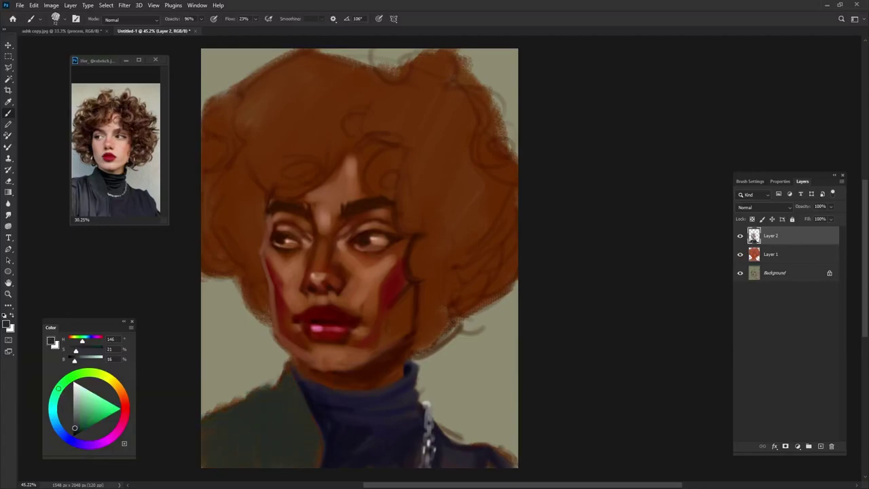
- Shade the jacket collar and folds with near-black green strokes
click(75, 434)
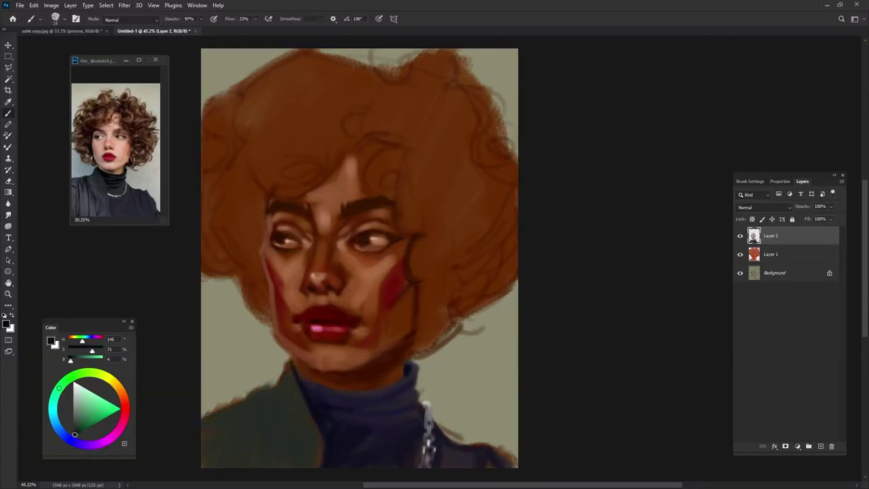
mouse_move(289, 356)
mouse_down()
mouse_move(272, 387)
mouse_move(309, 458)
mouse_move(285, 432)
mouse_move(319, 456)
mouse_up()
drag(258, 375, 274, 401)
mouse_move(274, 363)
mouse_down()
mouse_move(241, 402)
mouse_move(228, 466)
mouse_up()
mouse_move(242, 397)
mouse_down()
mouse_move(203, 421)
mouse_move(202, 453)
mouse_up()
drag(305, 387, 268, 467)
drag(258, 429, 215, 466)
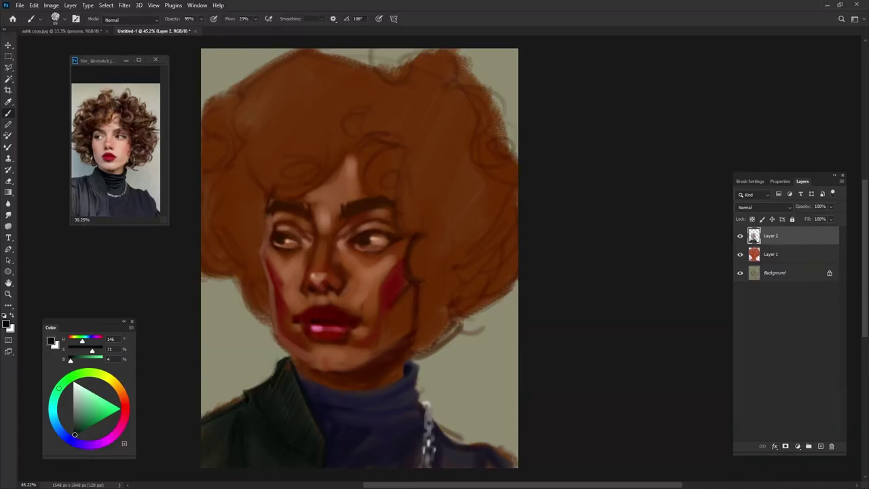
- Shade the top of the turtleneck dark blue and add a dark lower-right jacket stroke
click(70, 439)
drag(73, 360, 71, 360)
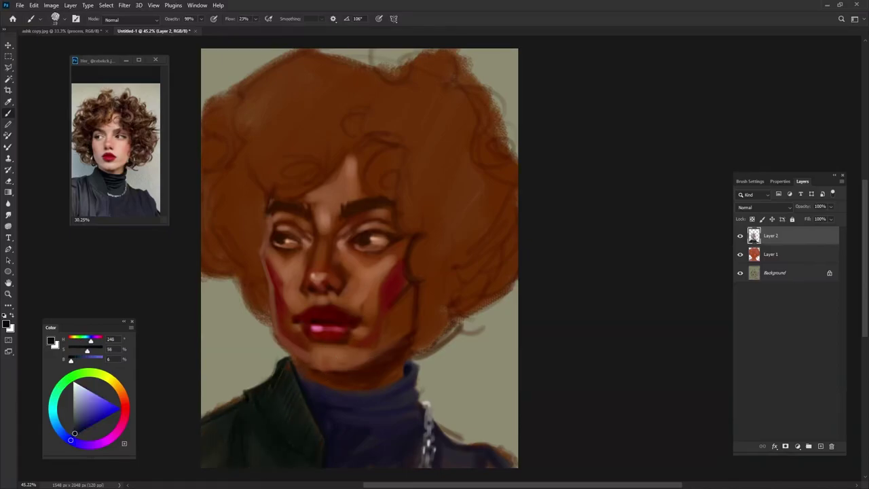
drag(309, 391, 360, 384)
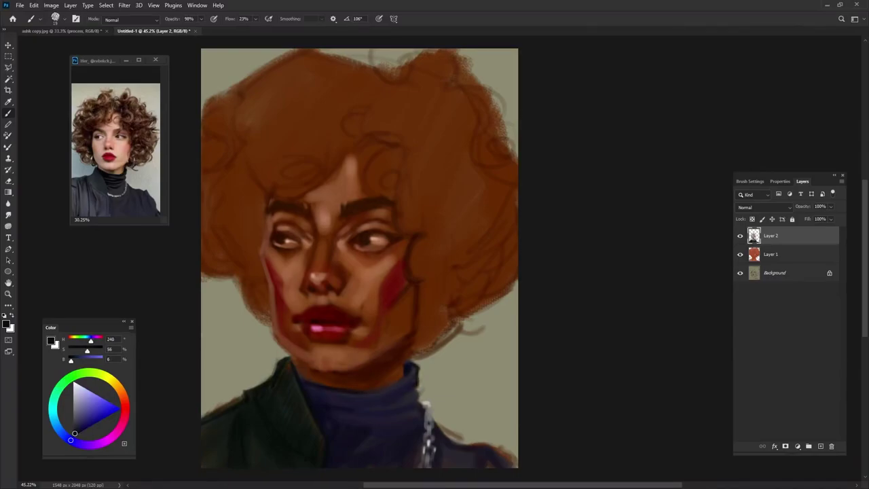
drag(470, 451, 457, 467)
alt+click(363, 239)
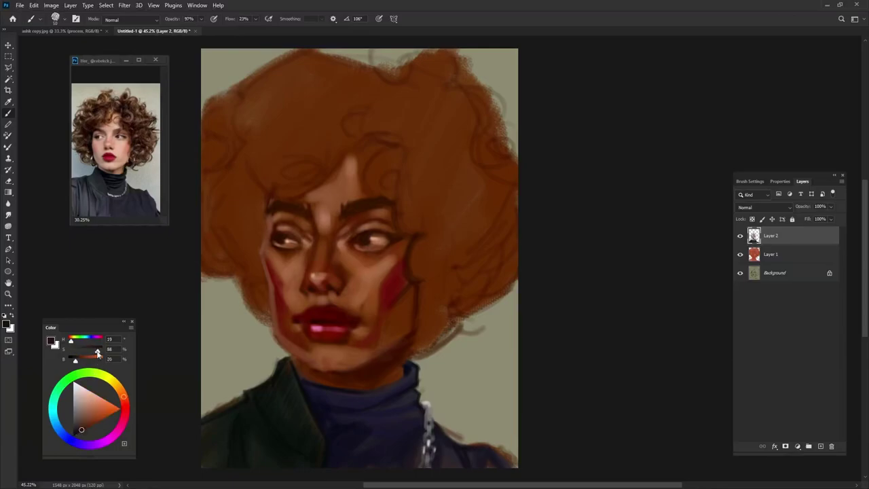
- Paint dark brown shadow strokes along the left cheek and jaw edge
drag(94, 349, 101, 348)
mouse_move(250, 275)
mouse_down()
mouse_move(262, 313)
mouse_move(262, 194)
mouse_move(256, 227)
mouse_move(210, 268)
mouse_up()
drag(251, 208, 253, 272)
drag(246, 279, 234, 310)
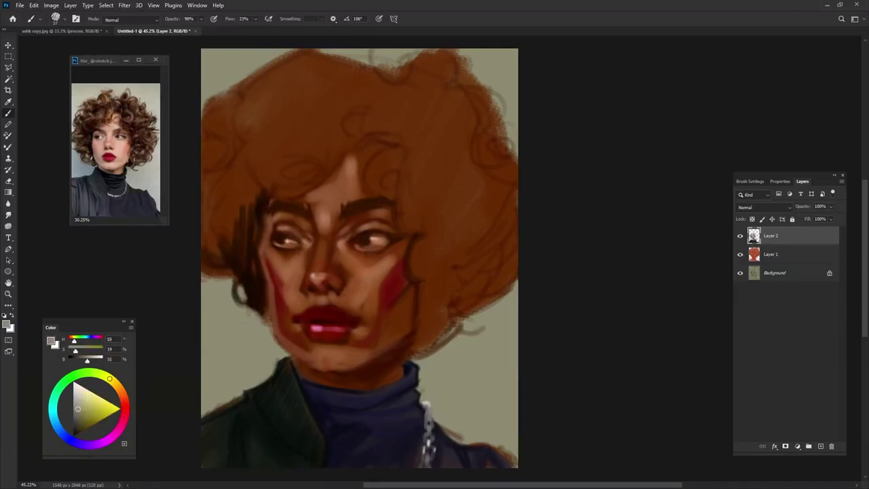
alt+click(261, 312)
drag(267, 285, 266, 320)
- Darken the right jaw edge and the right side of the hair with dark brown
drag(421, 285, 422, 338)
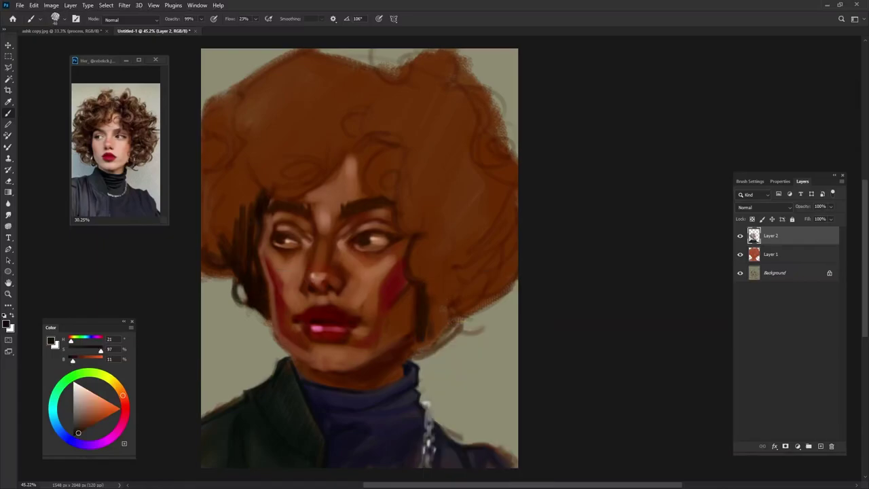
drag(422, 285, 415, 348)
mouse_move(424, 241)
mouse_down()
mouse_move(424, 282)
mouse_move(515, 218)
mouse_move(441, 336)
mouse_up()
mouse_move(414, 169)
mouse_down()
mouse_move(417, 230)
mouse_move(475, 244)
mouse_up()
- Deepen the left hair edge and the hair above the forehead with dark brown
drag(244, 169, 203, 272)
drag(224, 122, 203, 170)
drag(492, 173, 472, 220)
mouse_move(468, 155)
mouse_down()
mouse_move(407, 166)
mouse_move(370, 197)
mouse_up()
drag(399, 152, 384, 193)
drag(277, 189, 302, 196)
drag(312, 162, 248, 193)
drag(259, 150, 212, 194)
- Sample a darker brown and cover the upper hair and upper-right edge with it
alt+click(297, 141)
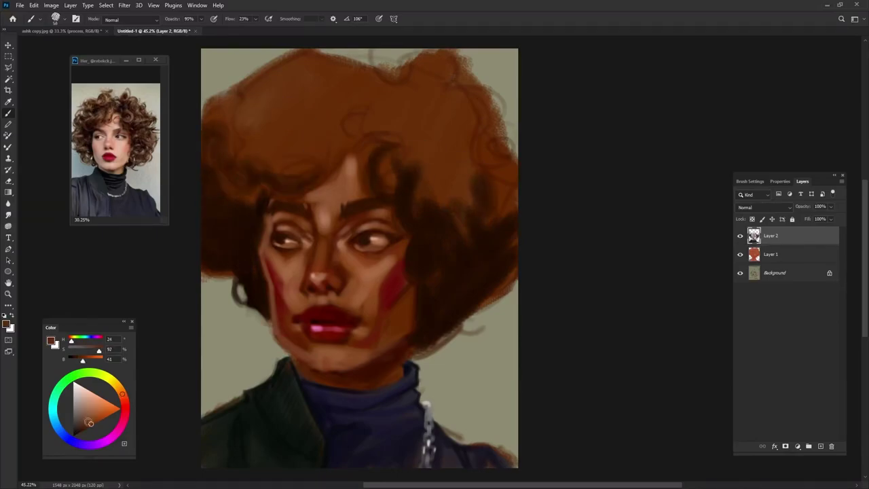
mouse_move(231, 101)
mouse_down()
mouse_move(239, 127)
mouse_move(315, 75)
mouse_up()
alt+click(227, 194)
alt+click(256, 110)
drag(292, 170, 346, 74)
drag(349, 133, 407, 88)
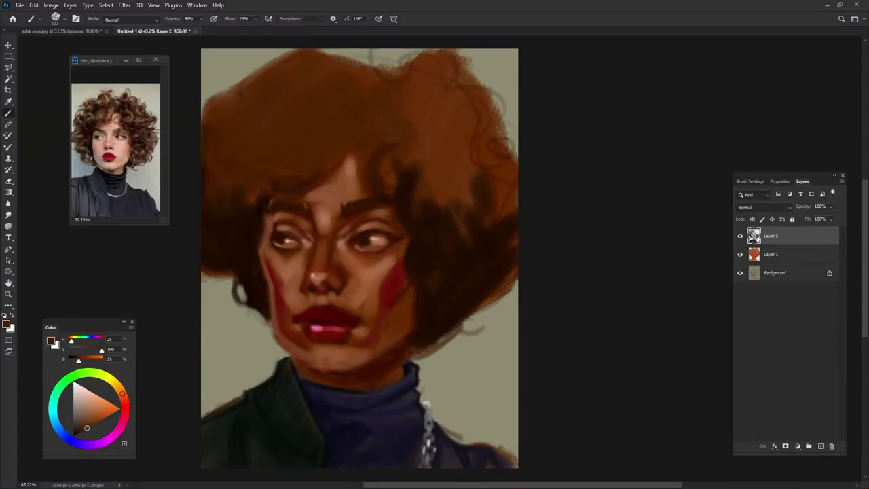
drag(414, 186, 475, 85)
drag(506, 160, 468, 72)
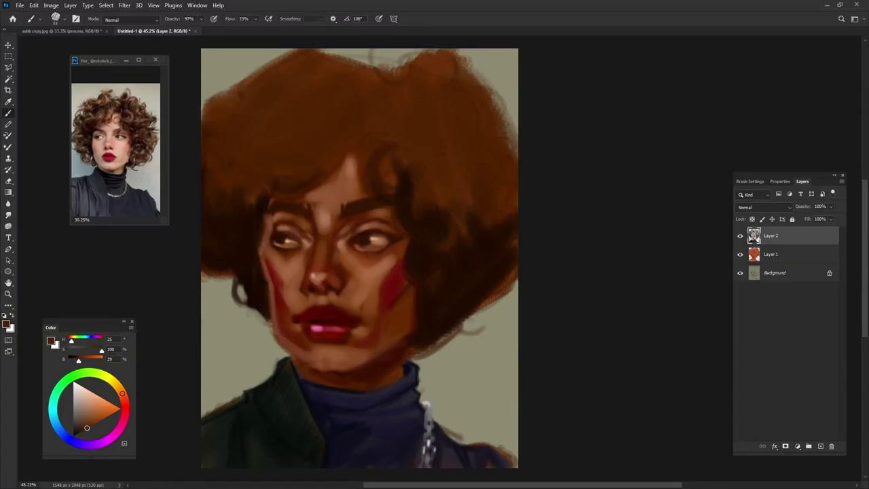
- Refine the left, right and lower hair edges with a slightly lighter dark brown
alt+click(405, 204)
drag(408, 224, 402, 175)
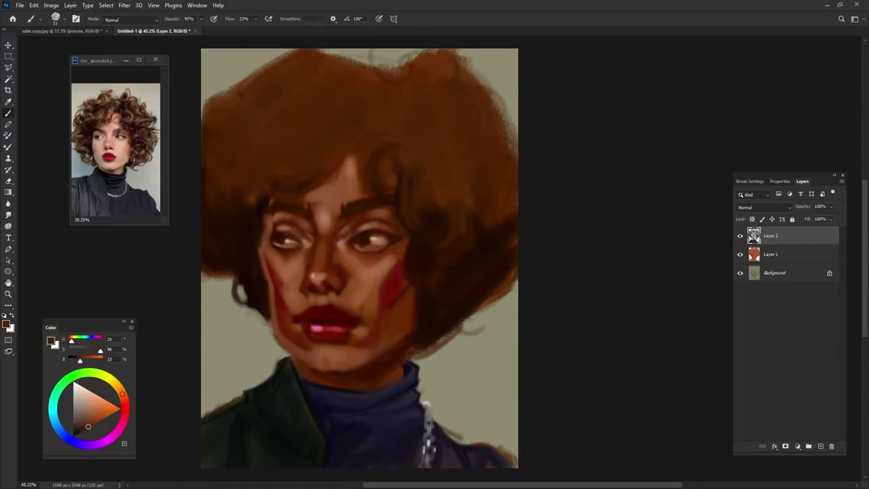
drag(250, 231, 220, 204)
drag(469, 268, 502, 234)
drag(204, 266, 227, 250)
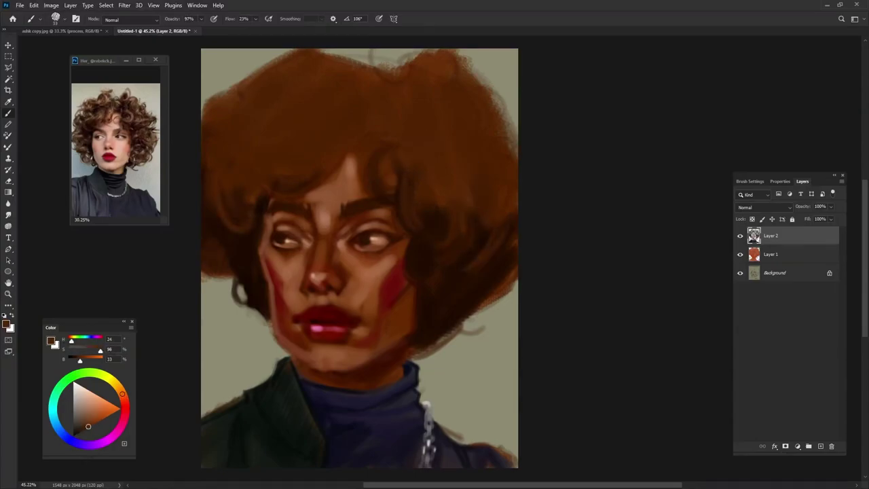
drag(444, 312, 451, 293)
- Dab light brown highlights into the hair near the crown
alt+click(284, 141)
mouse_move(265, 170)
mouse_down()
mouse_move(247, 141)
mouse_move(261, 141)
mouse_up()
click(298, 183)
click(408, 205)
- Add light brown dabs to the left and right hair
drag(464, 248, 462, 231)
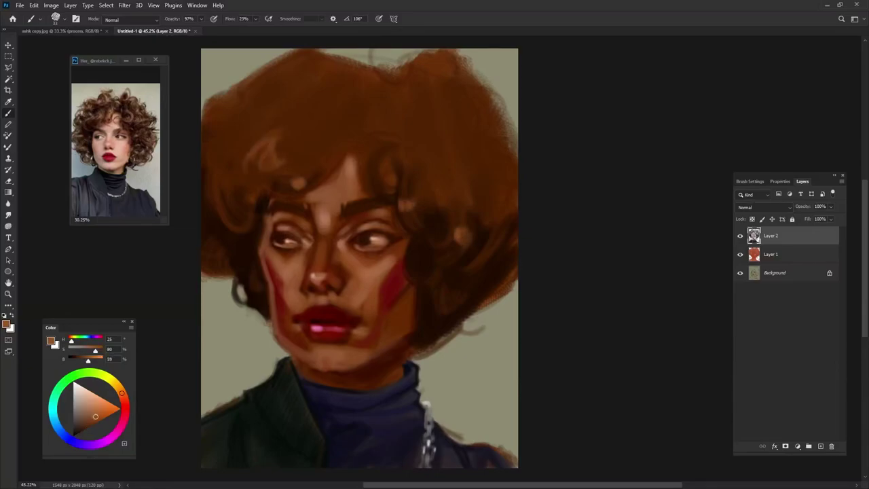
drag(485, 268, 484, 250)
drag(231, 223, 221, 197)
- Paint very dark brown curl strokes in the upper-left and top hair
click(234, 214)
alt+click(345, 417)
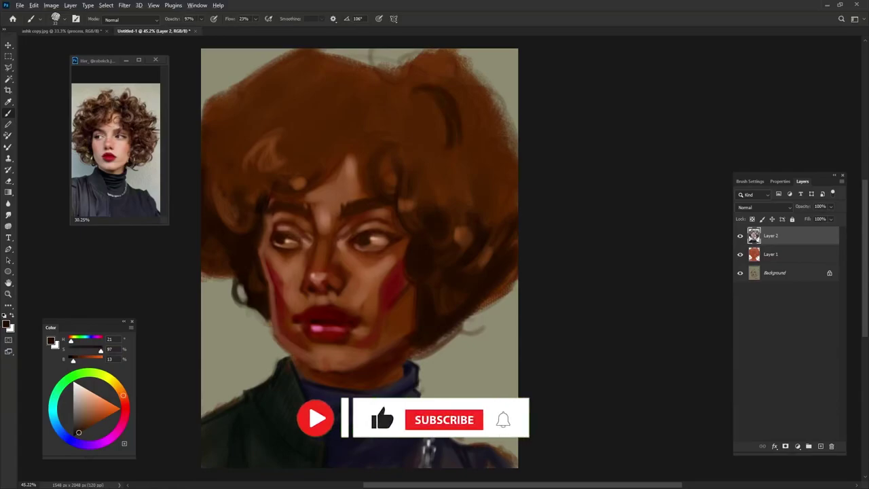
alt+click(207, 114)
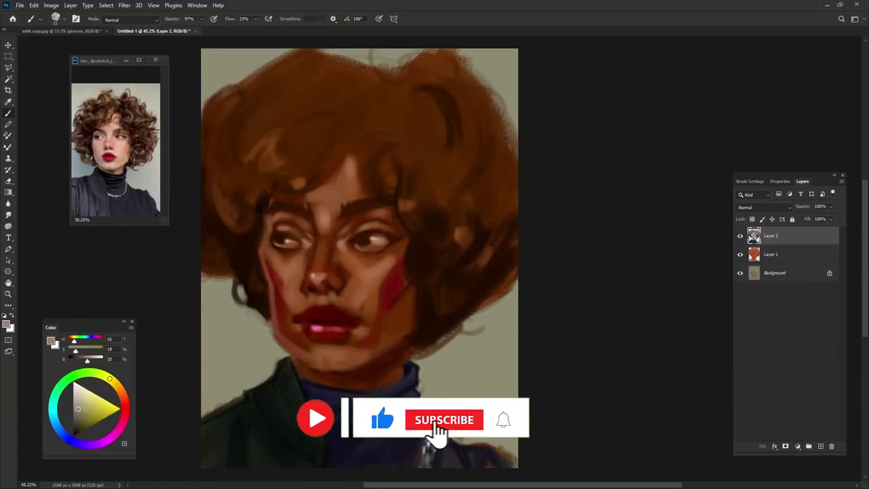
drag(281, 80, 251, 56)
mouse_move(319, 78)
mouse_down()
mouse_move(380, 54)
mouse_move(397, 57)
mouse_up()
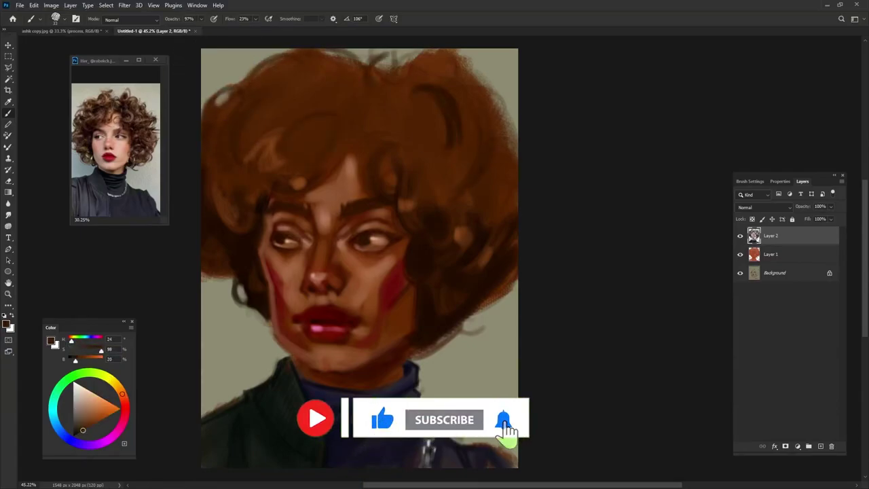
drag(266, 146, 274, 107)
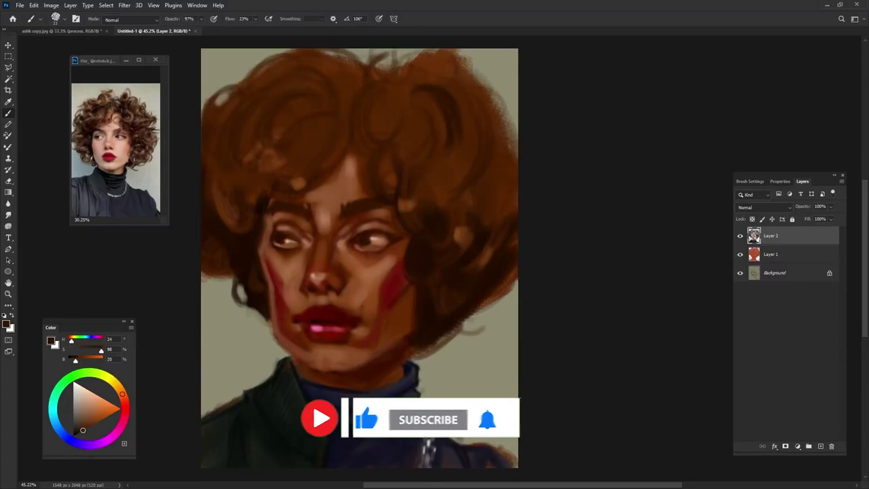
- Add dark curl strokes at the crown and along the right hair edge
alt+click(353, 174)
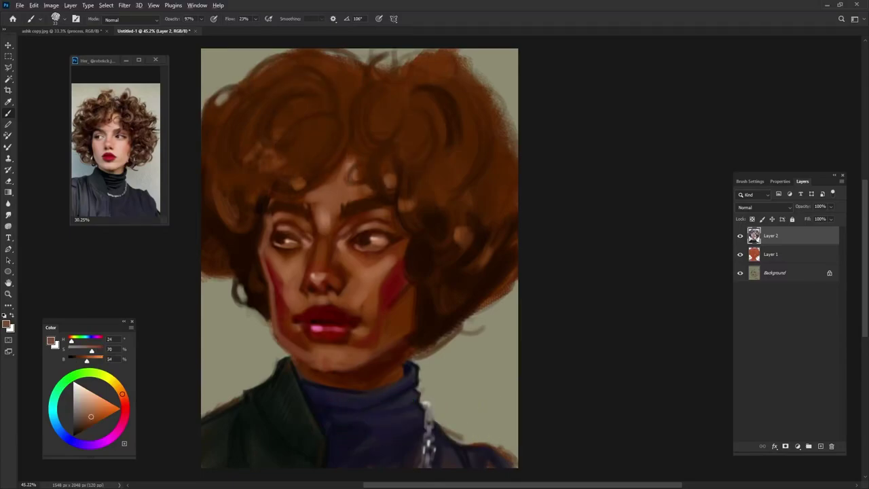
alt+click(384, 166)
drag(381, 161, 390, 187)
drag(346, 135, 342, 116)
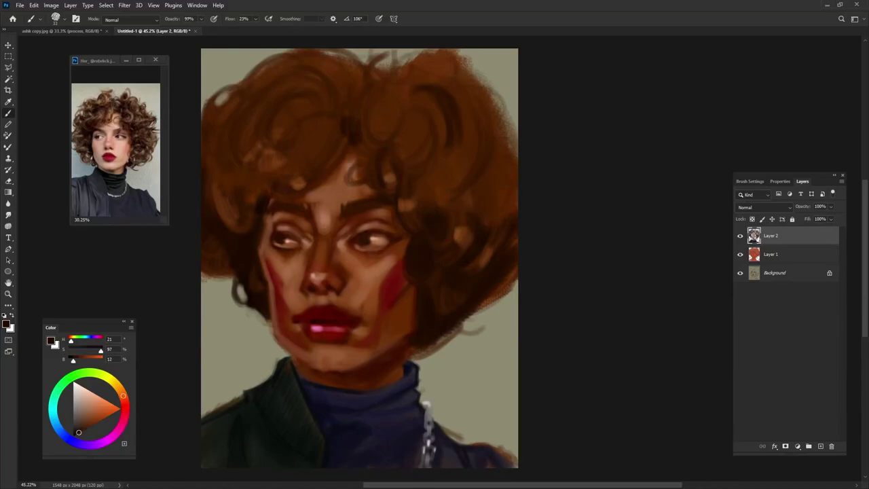
drag(399, 148, 420, 163)
drag(503, 126, 509, 196)
drag(506, 160, 488, 201)
- Paint saturated mid-brown orange strokes through the upper and right hair
alt+click(447, 187)
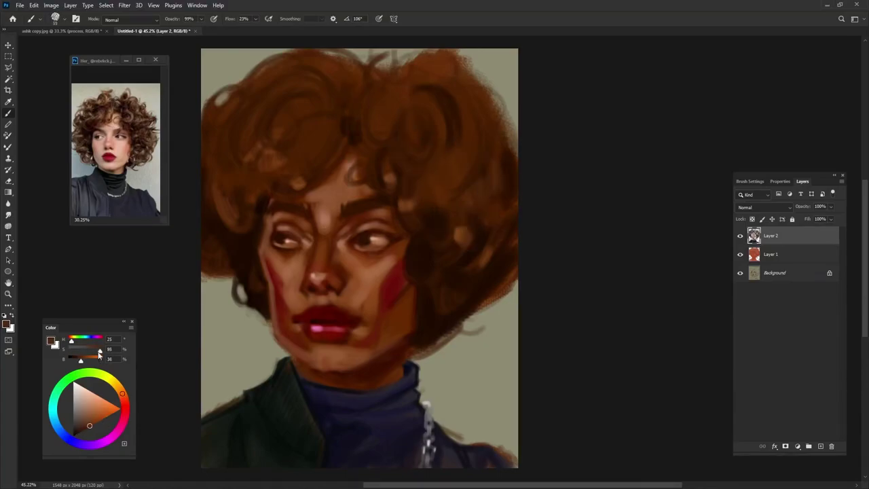
drag(100, 353, 103, 349)
drag(439, 129, 451, 107)
drag(312, 171, 301, 181)
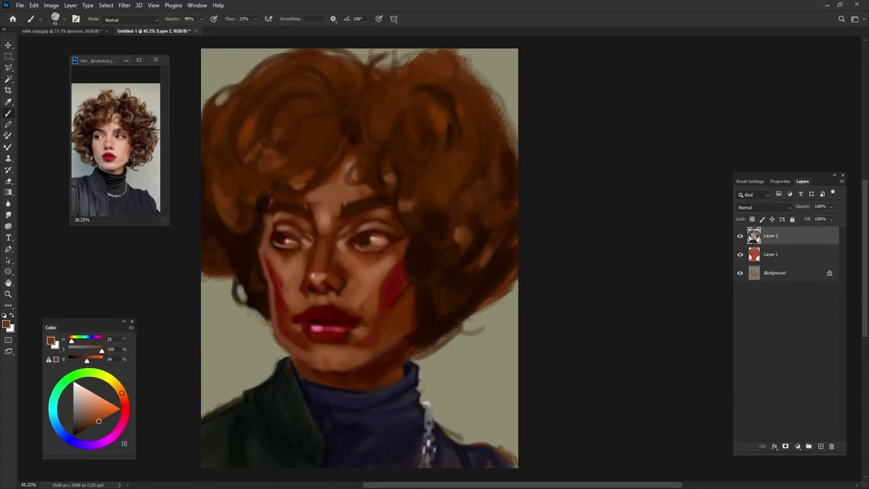
mouse_move(448, 180)
mouse_down()
mouse_move(472, 152)
mouse_move(441, 195)
mouse_up()
drag(467, 112, 475, 144)
drag(304, 101, 279, 136)
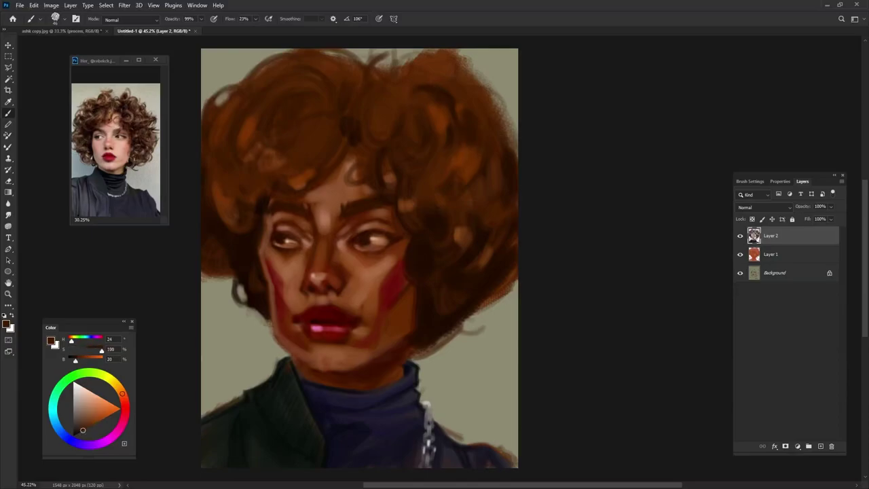
mouse_move(257, 109)
mouse_down()
mouse_move(241, 139)
mouse_move(261, 170)
mouse_move(293, 182)
mouse_up()
- Add very dark strokes near the left eyebrow and on the right hair
alt+click(298, 163)
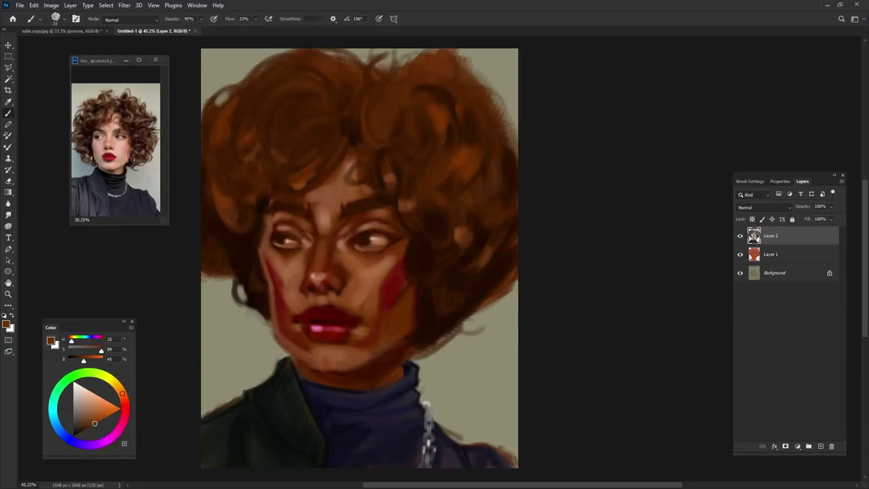
alt+click(227, 204)
alt+click(302, 187)
mouse_move(315, 175)
mouse_down()
mouse_move(293, 190)
mouse_move(296, 177)
mouse_up()
mouse_move(445, 120)
mouse_down()
mouse_move(429, 164)
mouse_move(429, 205)
mouse_up()
- Paint light tan curl highlights across the top and both hair edges
click(98, 403)
drag(323, 87, 346, 70)
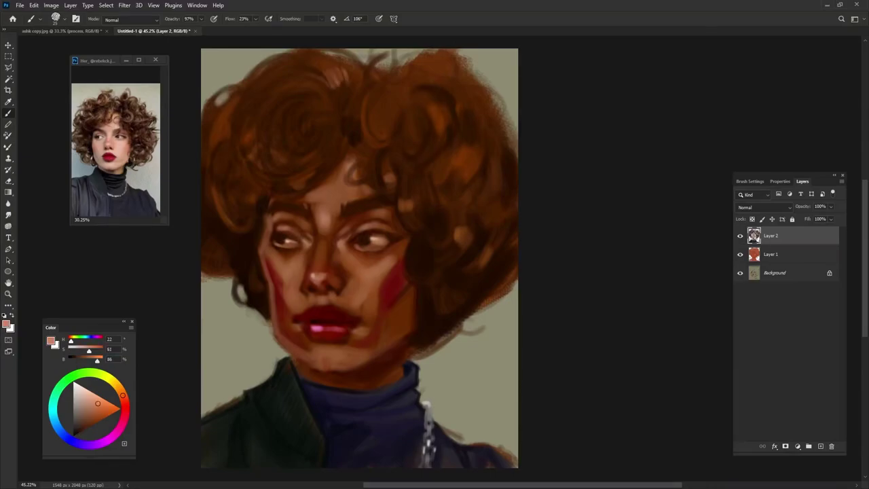
drag(404, 122, 389, 139)
drag(442, 114, 437, 129)
drag(467, 159, 473, 175)
drag(234, 164, 225, 198)
drag(500, 174, 493, 194)
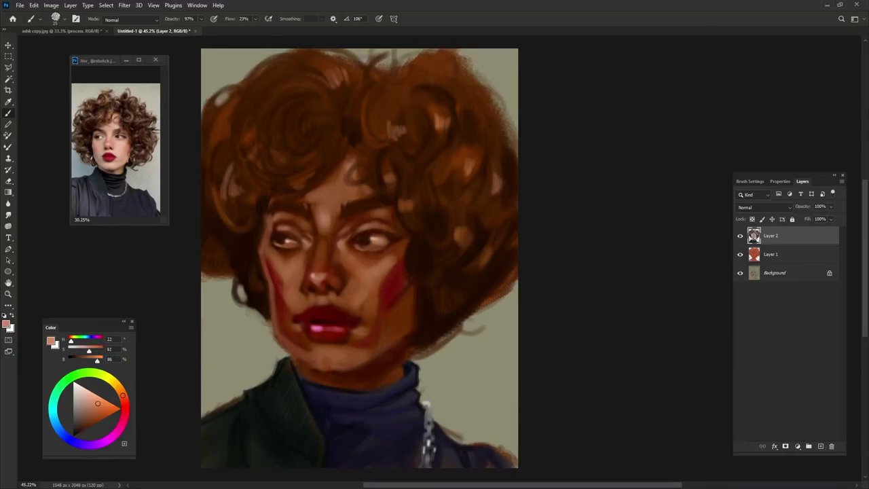
- Outline curls in dark brown along the top of the hair
alt+click(469, 76)
drag(405, 84, 475, 55)
drag(445, 83, 474, 52)
mouse_move(480, 92)
mouse_down()
mouse_move(505, 86)
mouse_move(516, 147)
mouse_up()
drag(504, 114, 516, 156)
drag(384, 79, 418, 50)
drag(326, 65, 368, 50)
- Add dark curls trailing down the lower hair edges beside the jaw and neck
drag(252, 87, 231, 67)
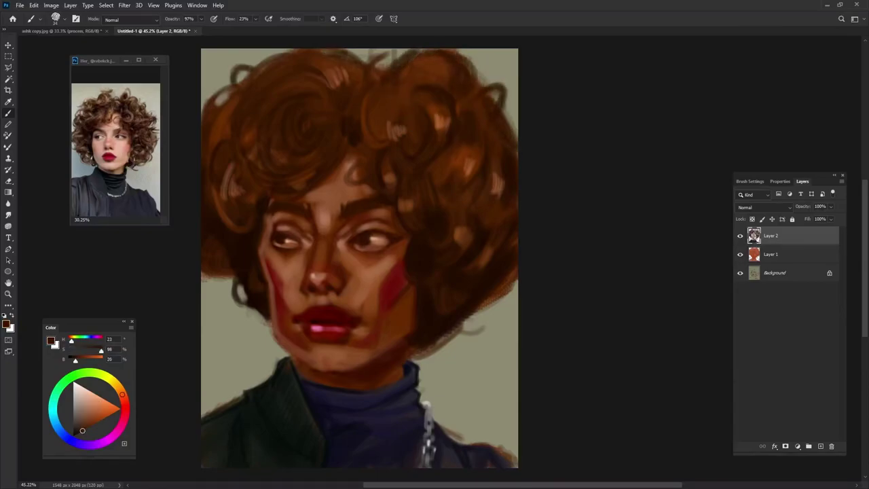
drag(453, 349, 482, 327)
drag(492, 329, 506, 298)
drag(232, 278, 211, 299)
drag(257, 309, 266, 342)
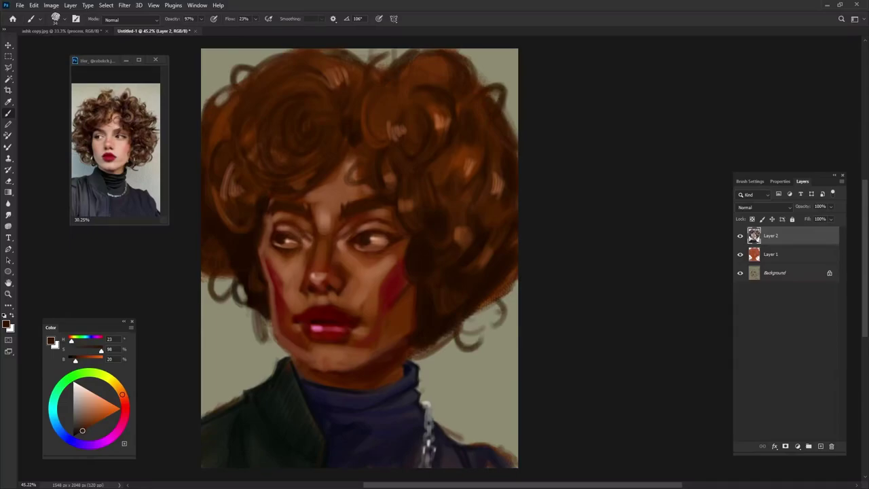
- Add a new empty layer at the top of the stack
key(ctrl+shift+alt+n)
click(763, 207)
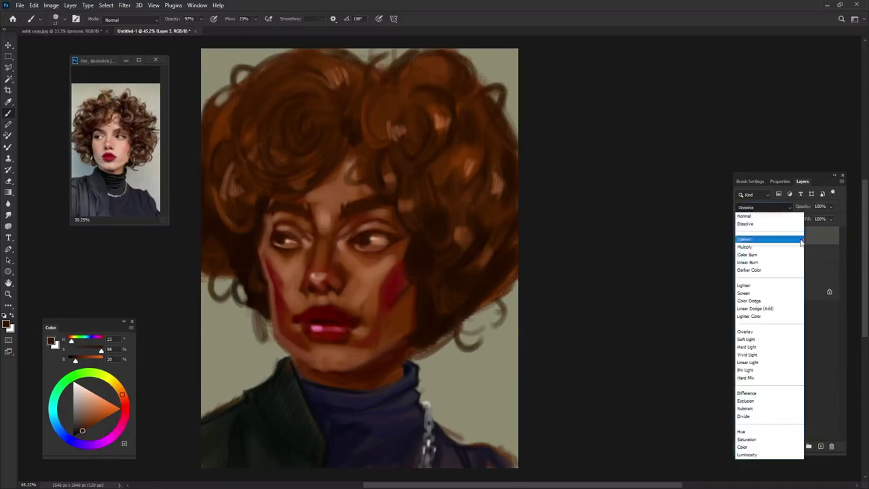
key(Escape)
- Add a Color Lookup adjustment layer and preview the Moonlight.3DL preset
click(796, 446)
click(819, 397)
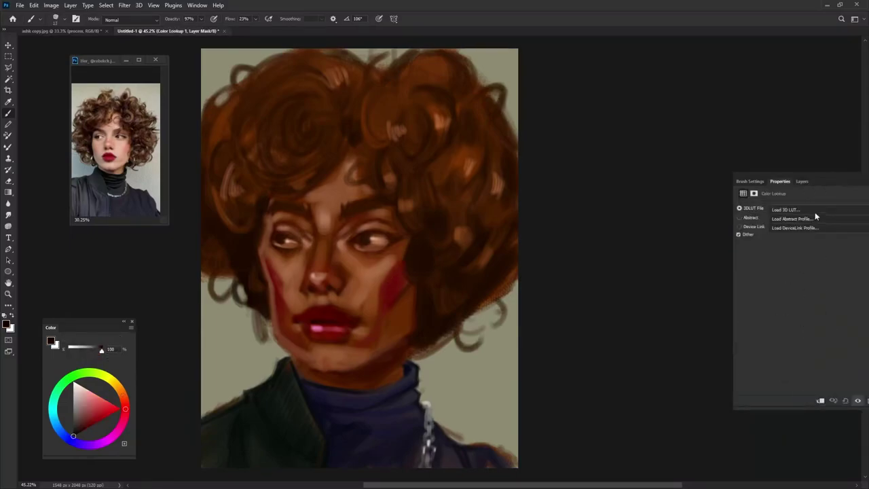
click(774, 203)
click(719, 428)
click(726, 203)
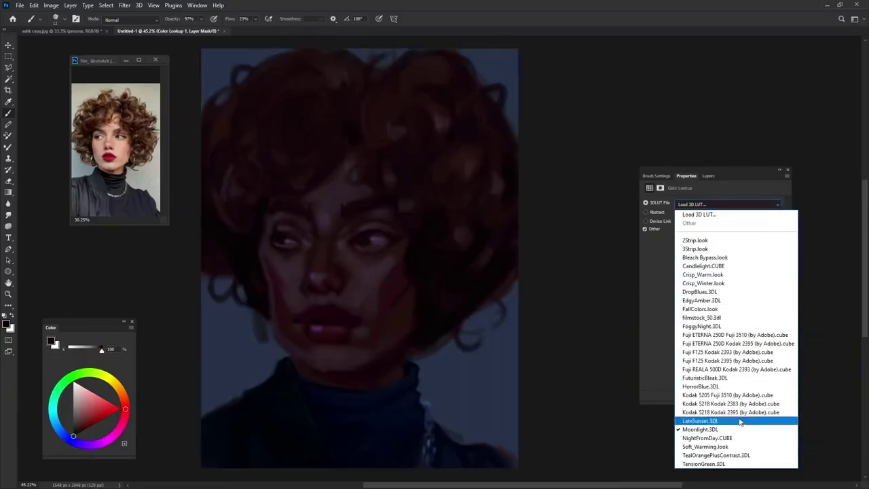
click(720, 414)
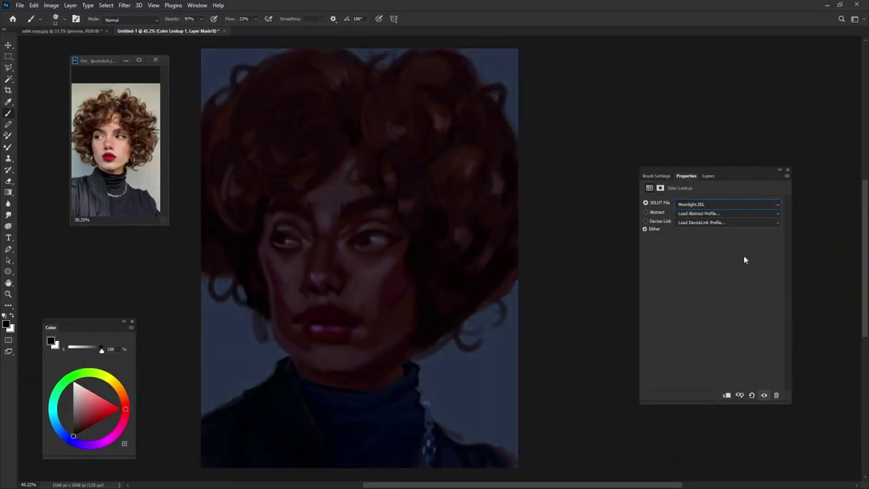
- Compare FallColors.look and EdgyAmber.3DL, settling on the FallColors.look grade
click(743, 203)
click(744, 309)
click(772, 204)
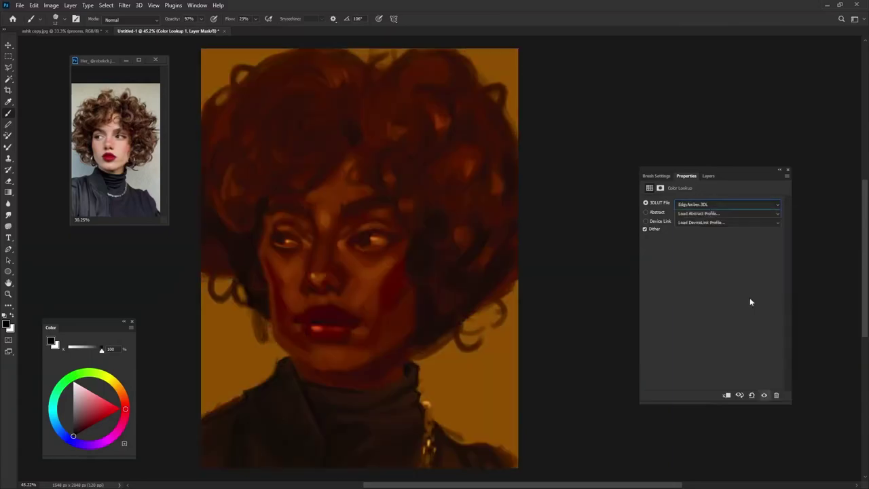
click(749, 300)
click(743, 204)
click(760, 310)
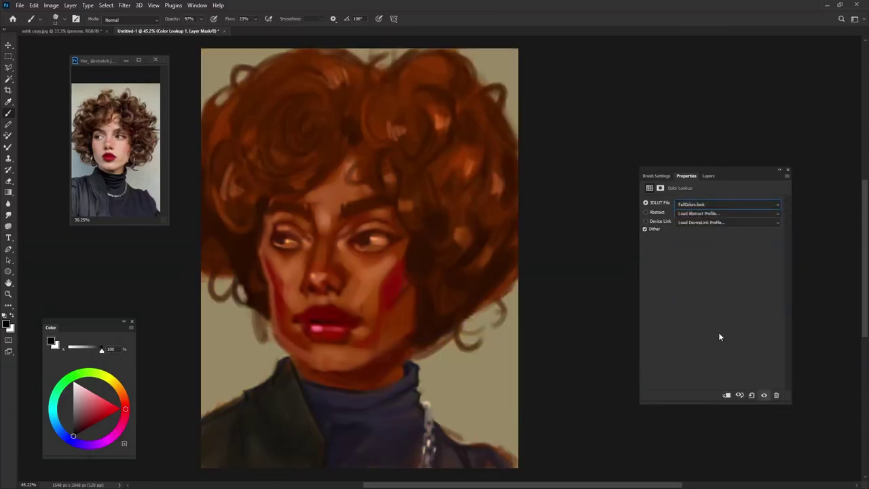
click(706, 175)
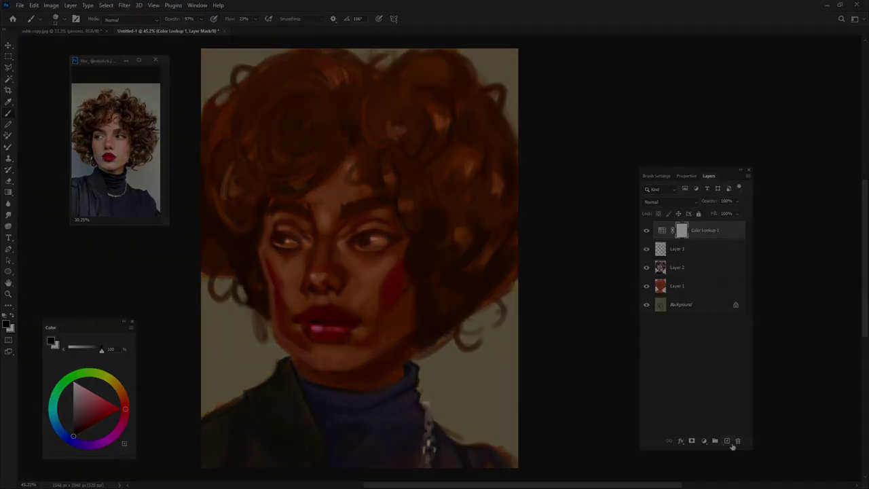